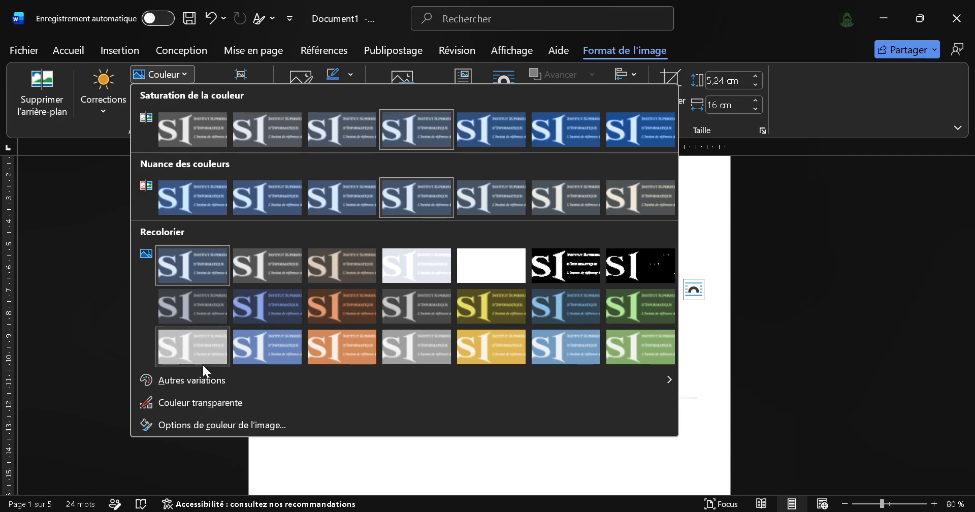
Step: Try to recolour the ISI logo picture using a black theme-colour variation
click(223, 378)
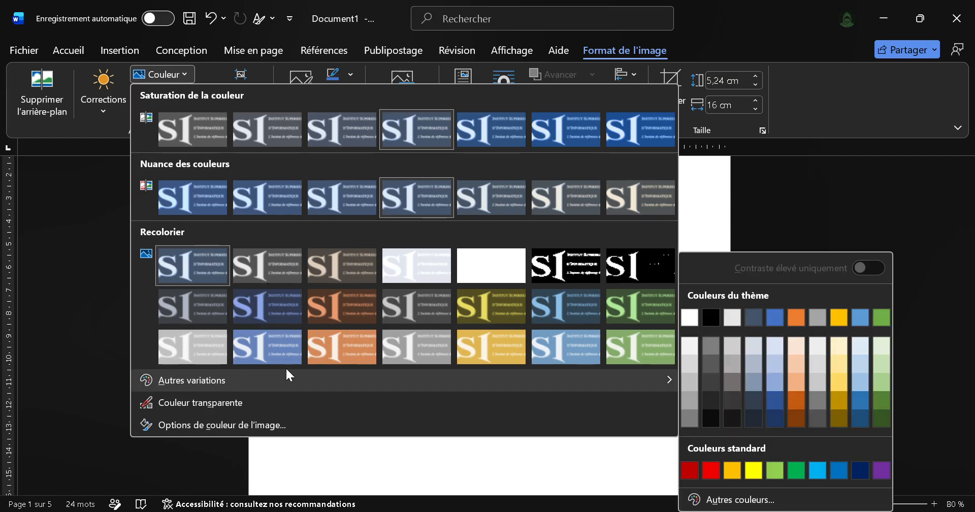
mouse_move(635, 382)
click(711, 324)
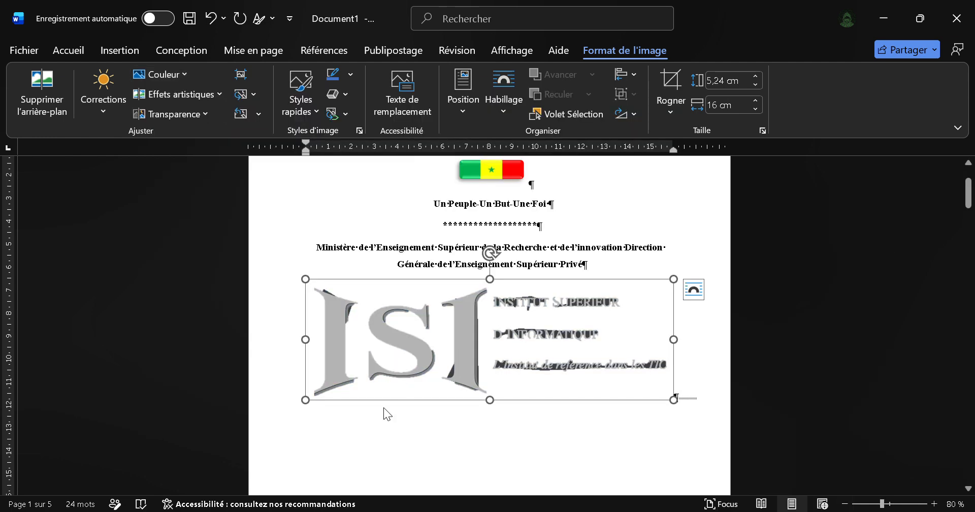
Step: Switch to Prototype_Rapport_fin_cycle.pdf in the browser and take a screen snip of the ISI logo on the cover page
key(alt+Tab)
key(Left)
key(Down)
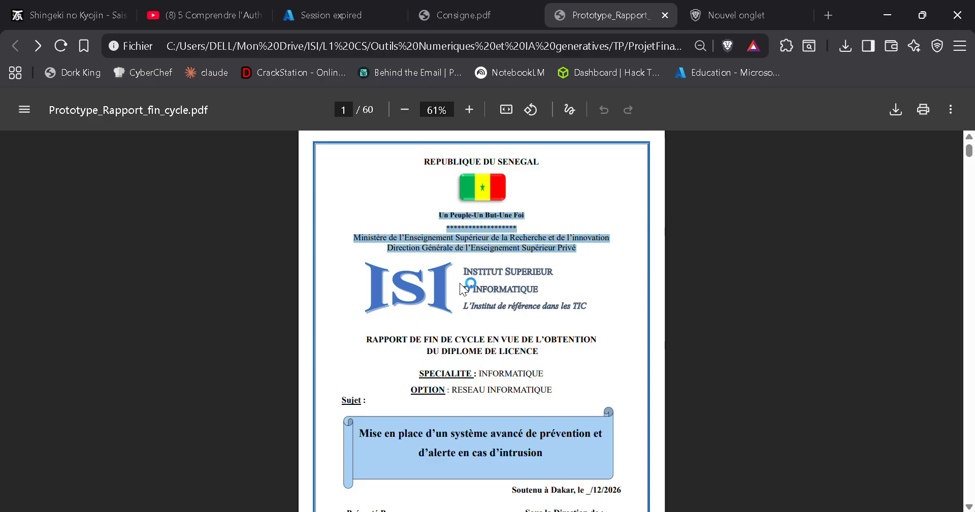
key(super+shift+s)
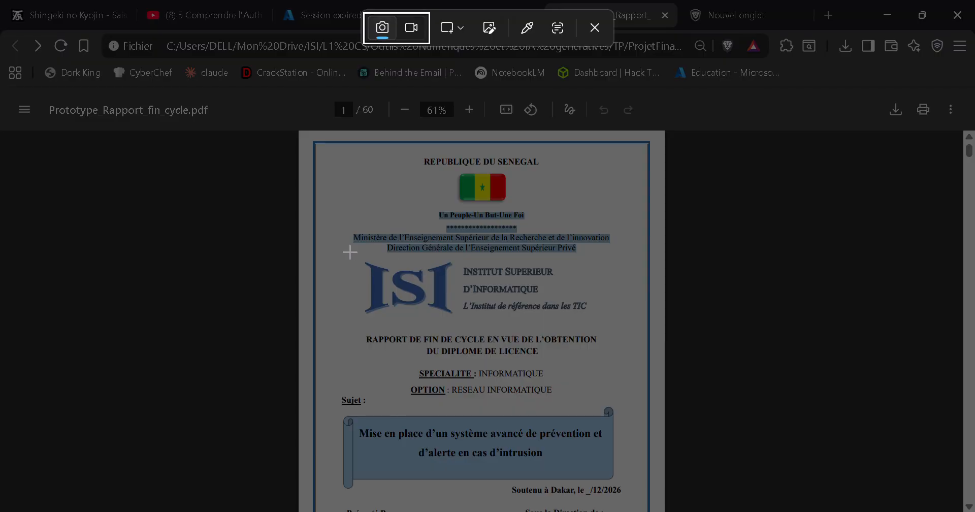
drag(350, 252, 599, 327)
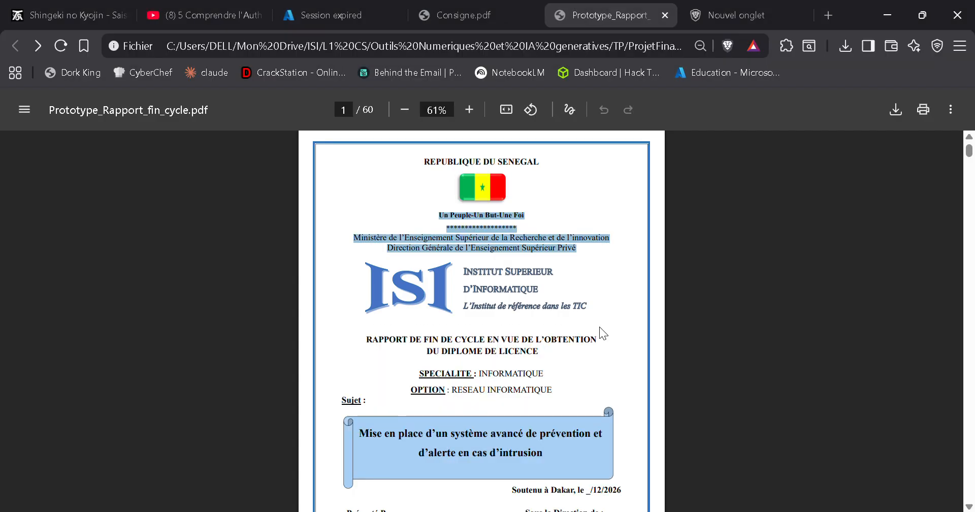
Step: Replace the recoloured logo in the Word document with the captured snip and enlarge it to about 5.08 cm by 16.93 cm
key(alt+Tab)
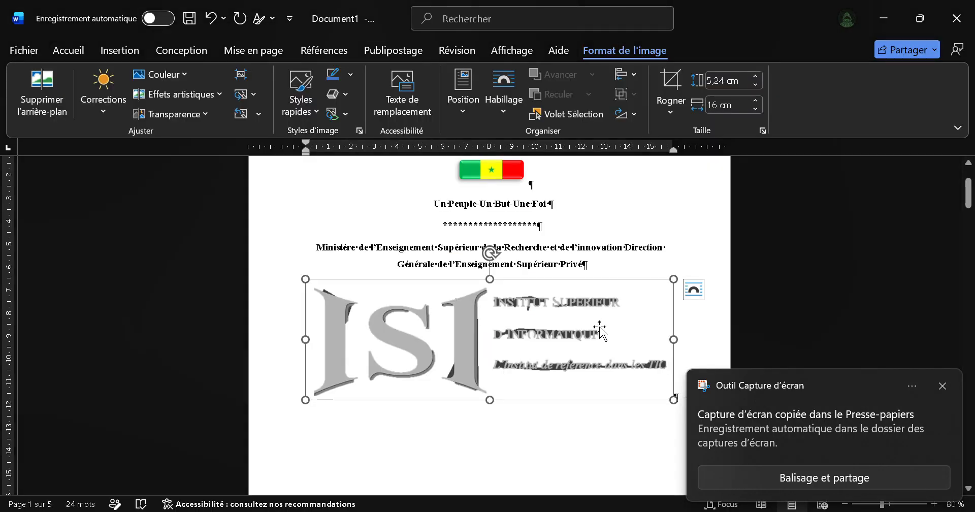
key(Delete)
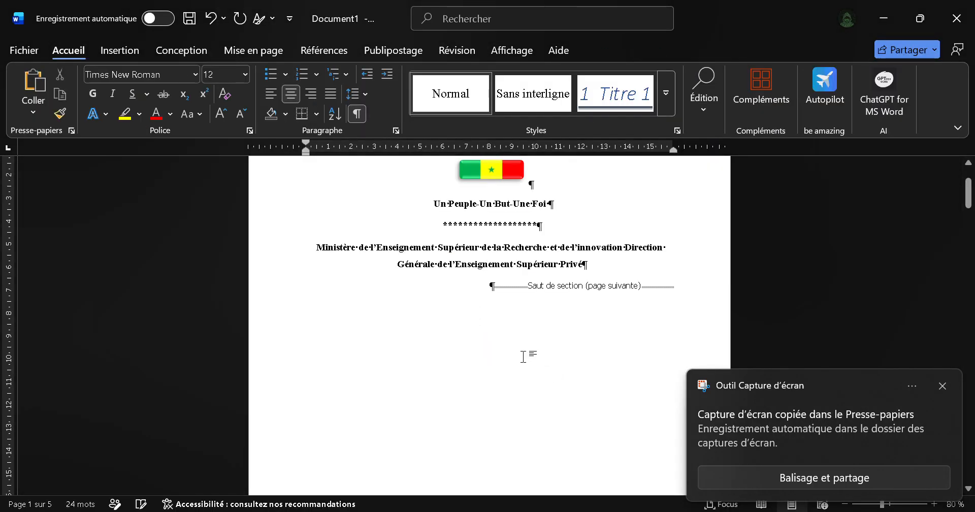
click(488, 286)
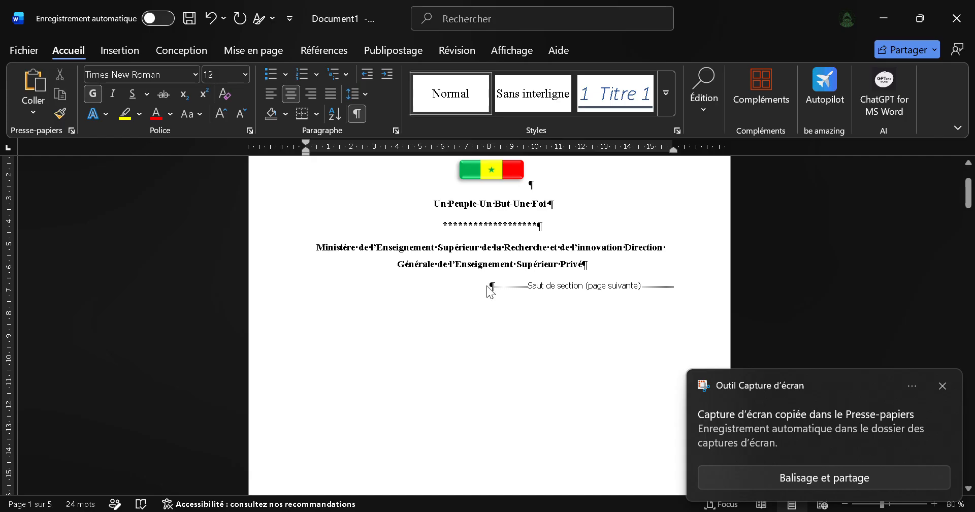
key(ctrl+v)
click(563, 335)
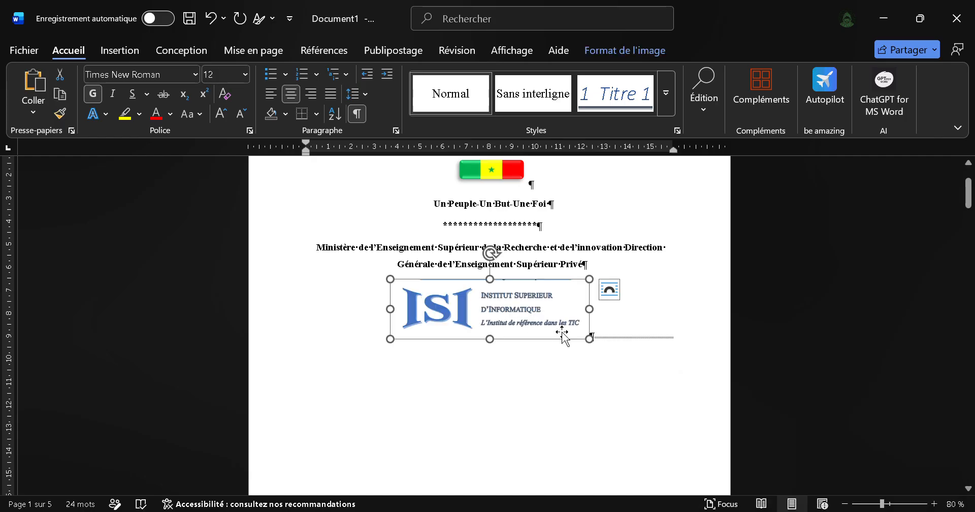
drag(589, 339, 692, 396)
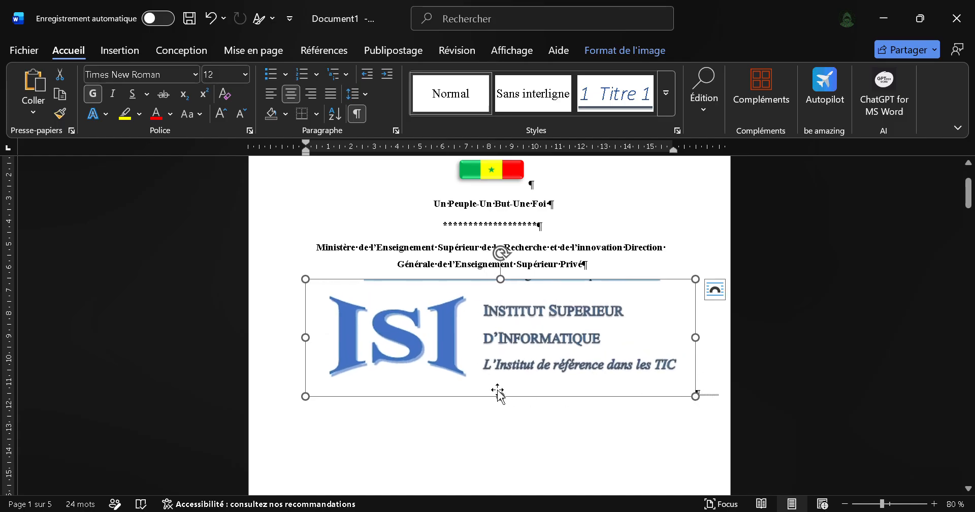
Step: Try to reposition the new logo on the page, and undo the move
drag(492, 392, 466, 387)
drag(453, 279, 440, 279)
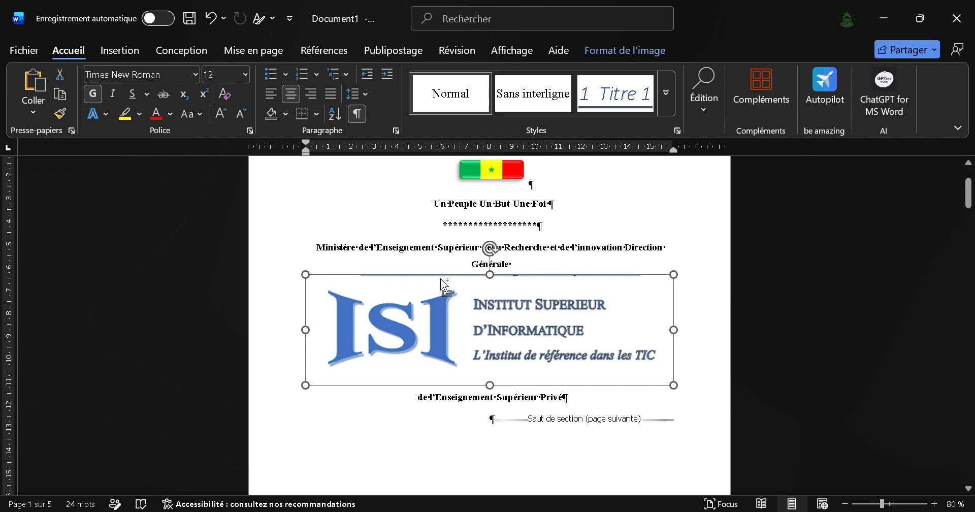
key(ctrl+z)
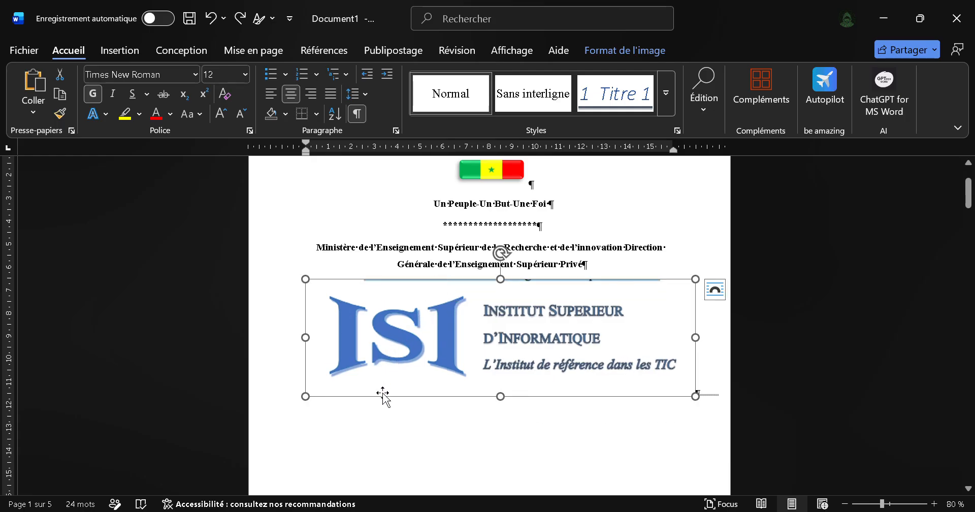
drag(383, 394, 374, 391)
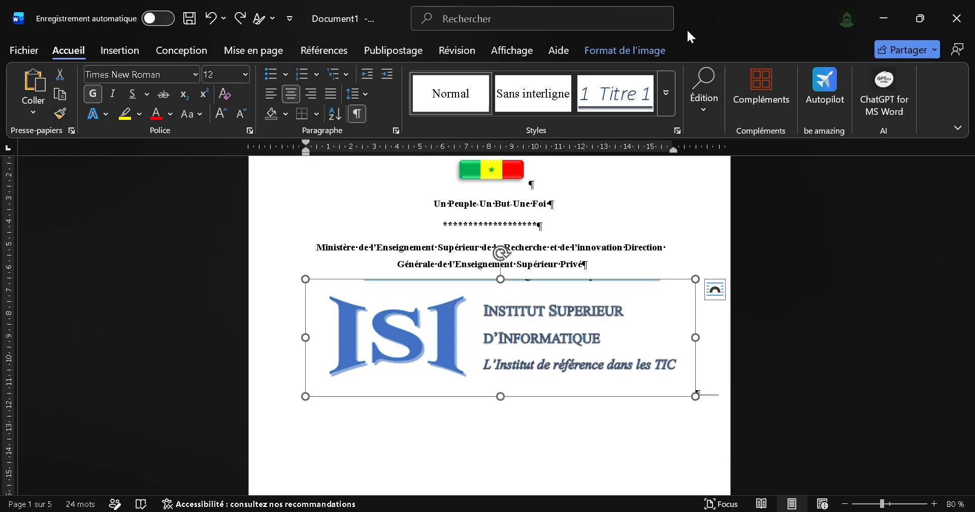
Step: Crop the stray strip off the logo's upper edge, reducing the picture height to about 4.51 cm
click(660, 47)
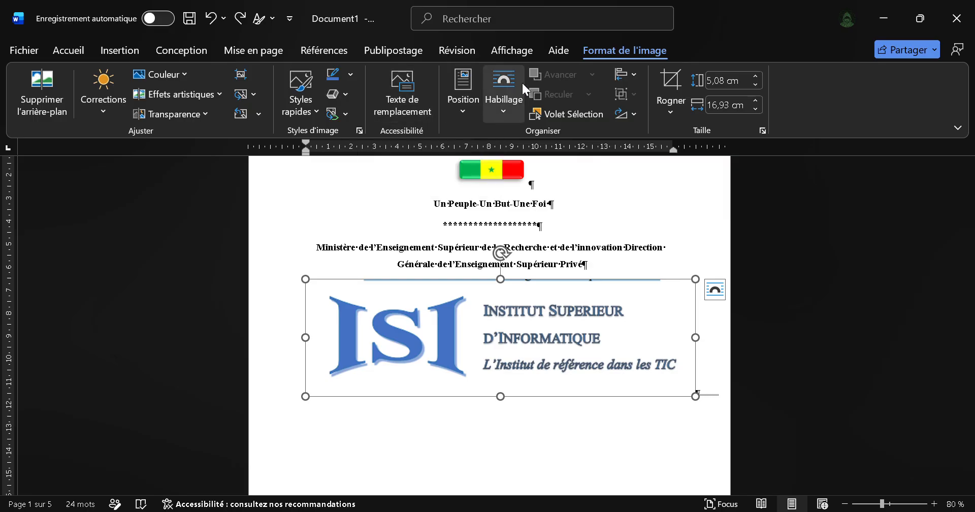
click(670, 82)
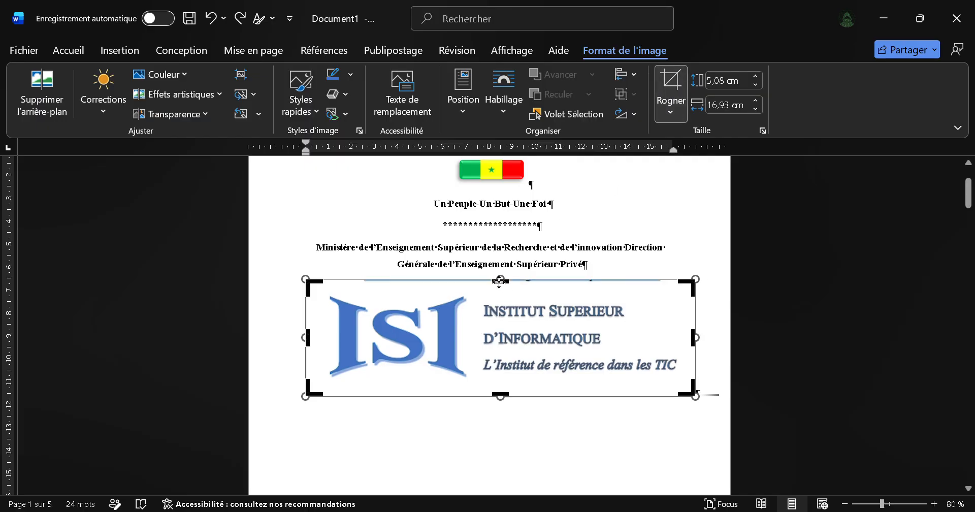
drag(500, 280, 497, 291)
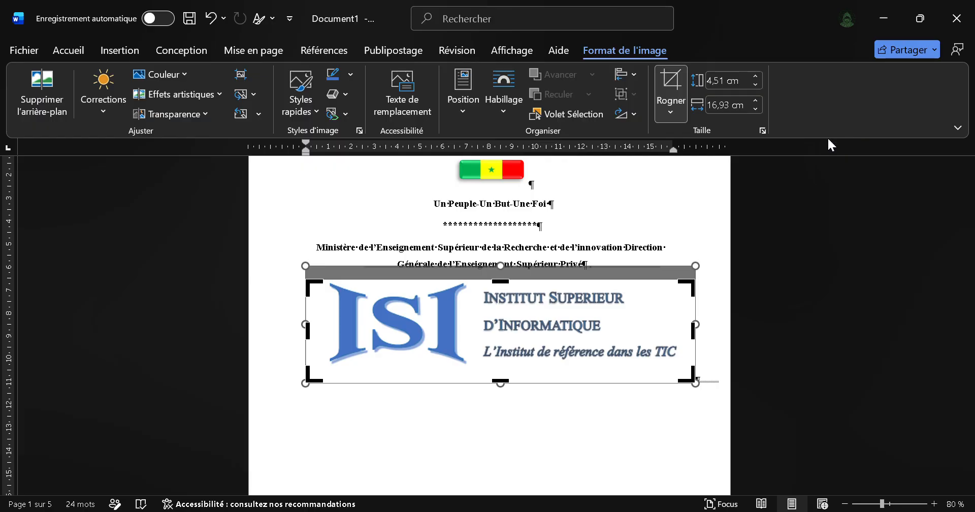
click(740, 180)
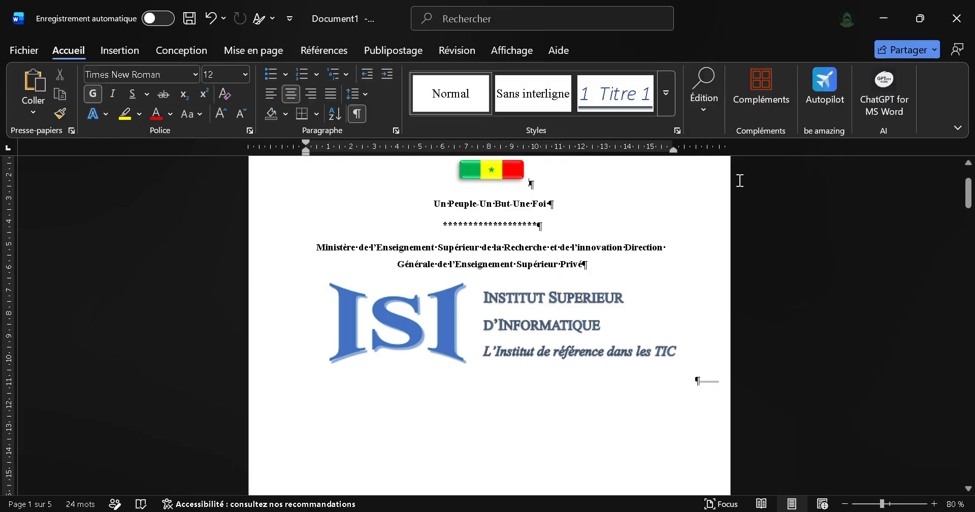
Step: Try to enlarge the cropped logo to about 5.03 cm by 18.93 cm and move it, and undo the enlargement
click(469, 339)
drag(421, 376, 372, 365)
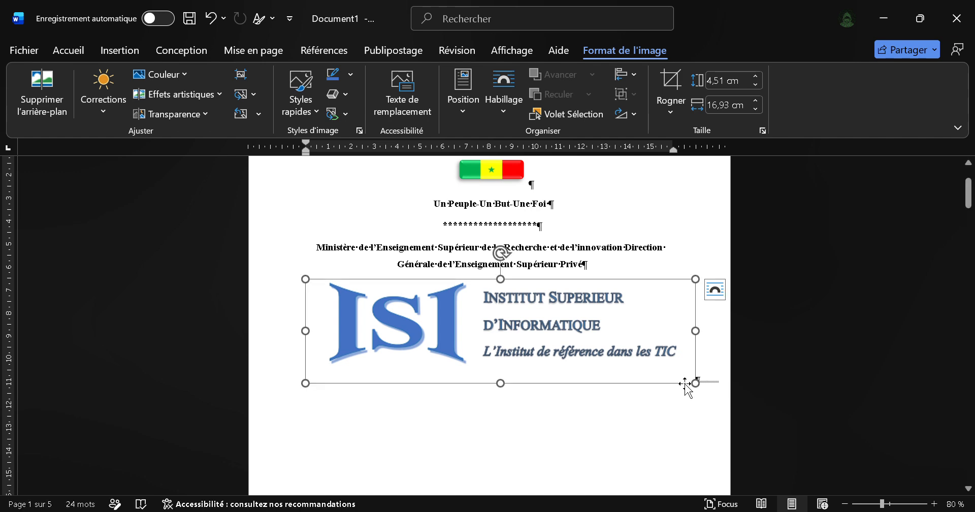
drag(693, 382, 711, 395)
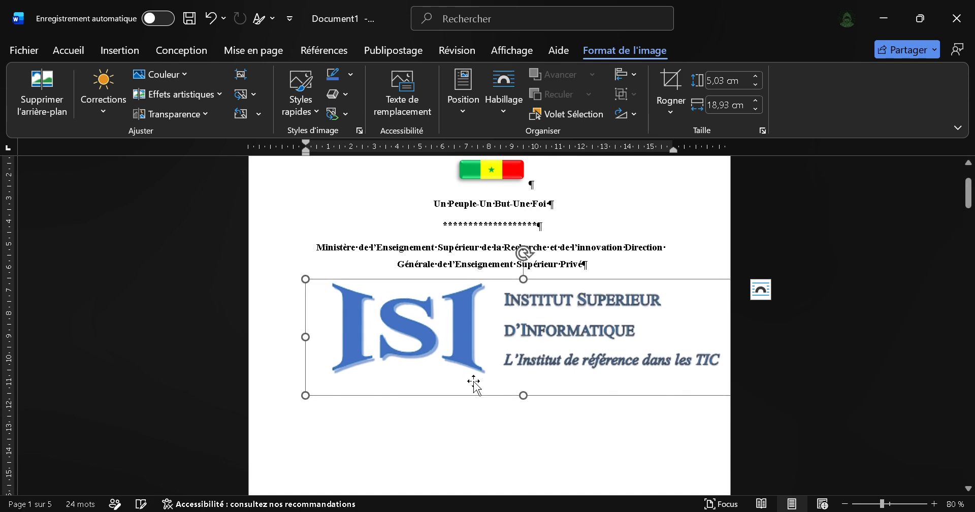
drag(390, 394, 502, 381)
key(ctrl+z)
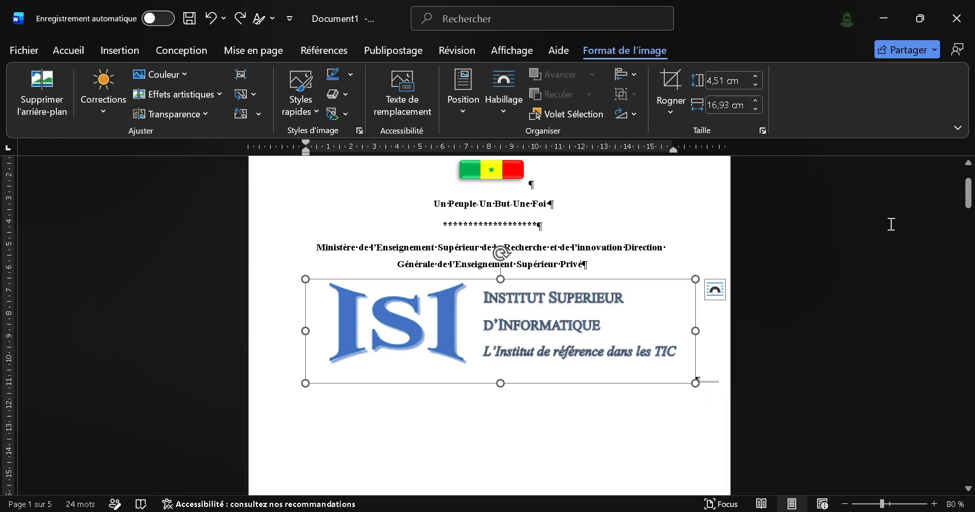
Step: Copy the PDF cover text from "RAPPORT DE FIN DE CYCLE" through "OPTION : RESEAU INFORMATIQUE" in the browser and return to Word
click(805, 253)
scroll(806, 252, down, 4)
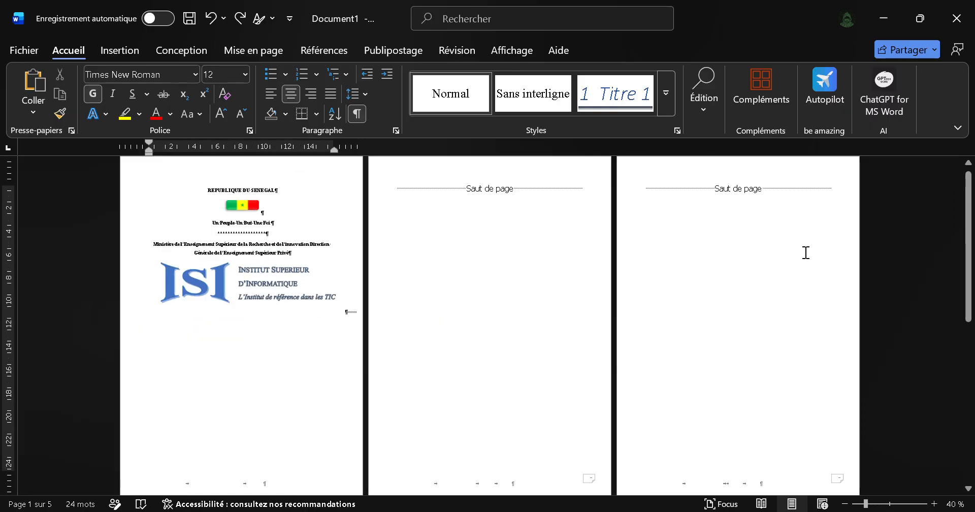
key(alt+Tab)
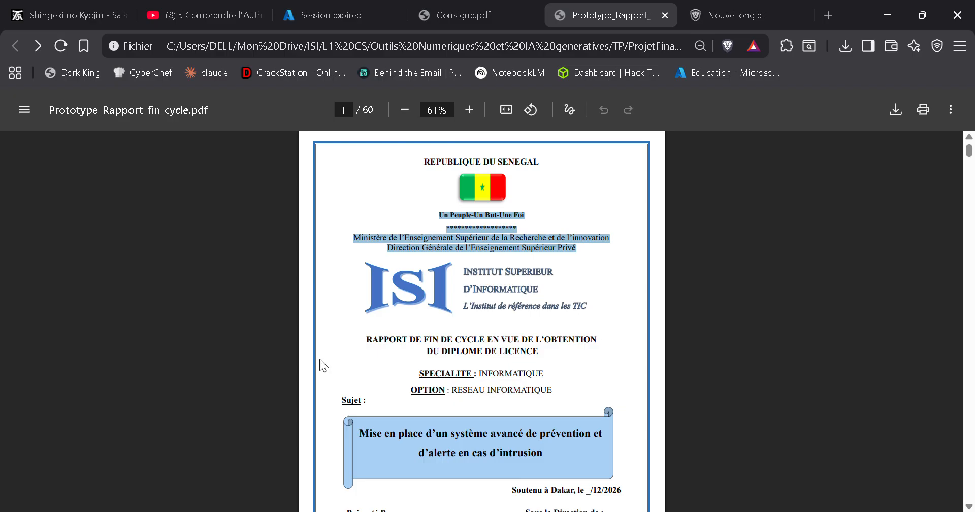
click(359, 337)
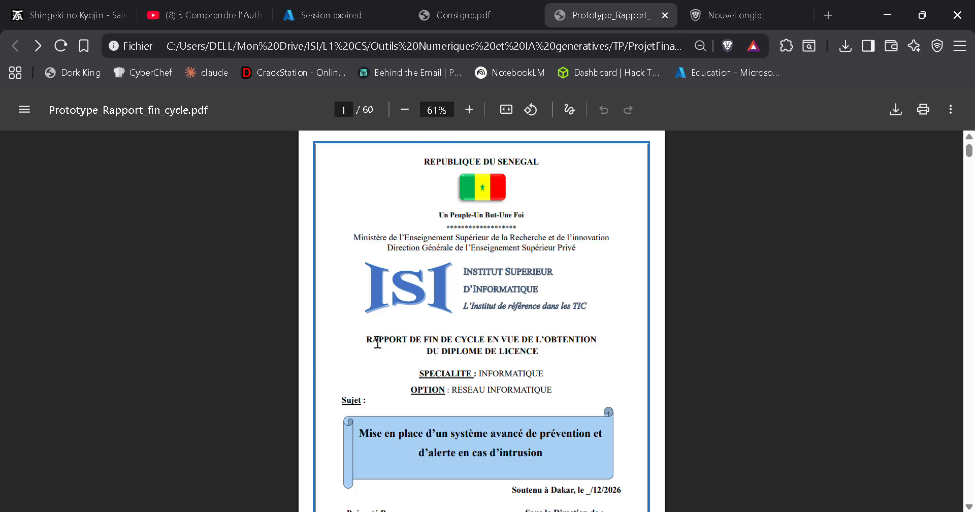
drag(364, 337, 563, 400)
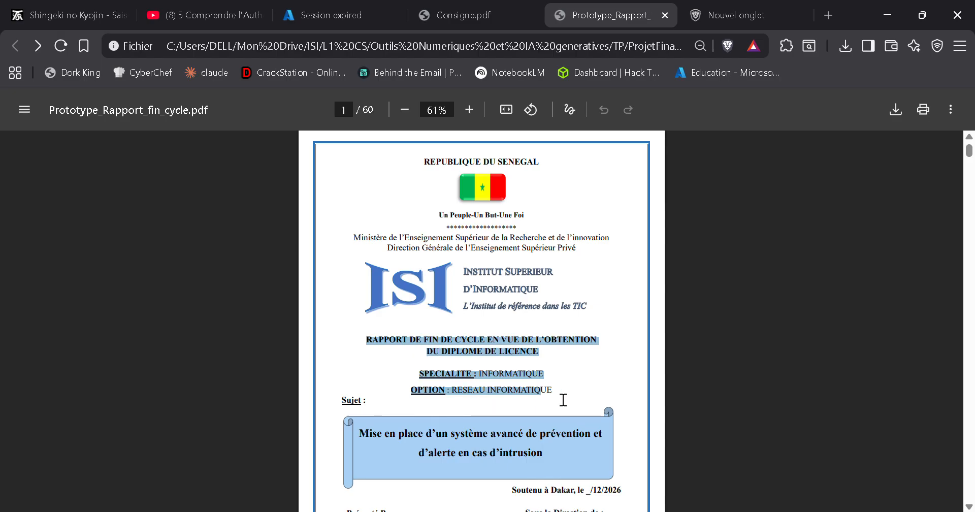
drag(548, 365, 396, 366)
mouse_move(347, 337)
mouse_down()
mouse_move(376, 337)
mouse_move(364, 339)
mouse_up()
key(ctrl+c)
key(alt+Tab)
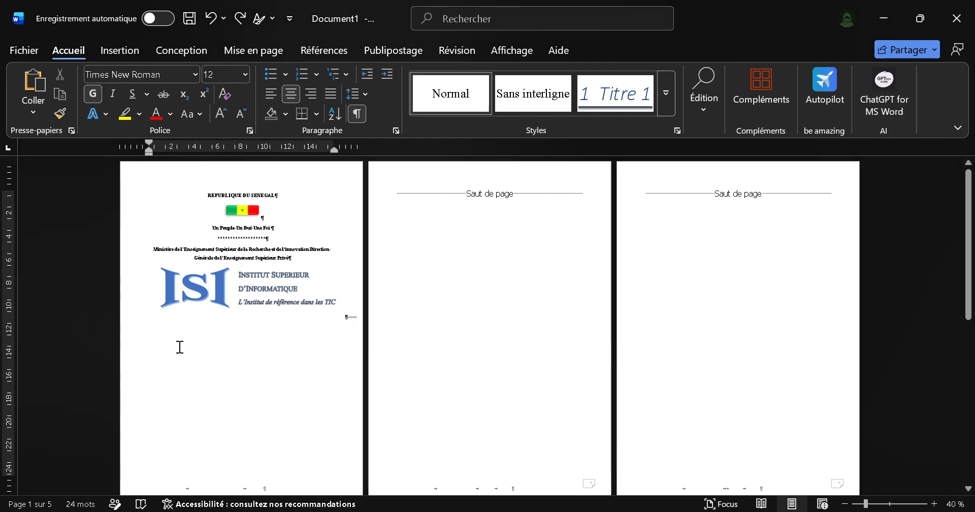
scroll(304, 323, up, 4)
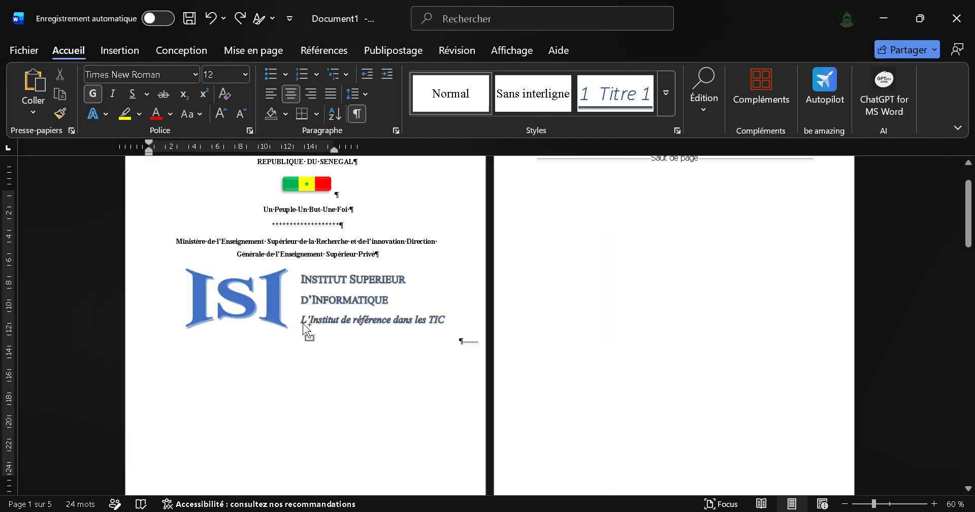
click(304, 320)
key(Tab)
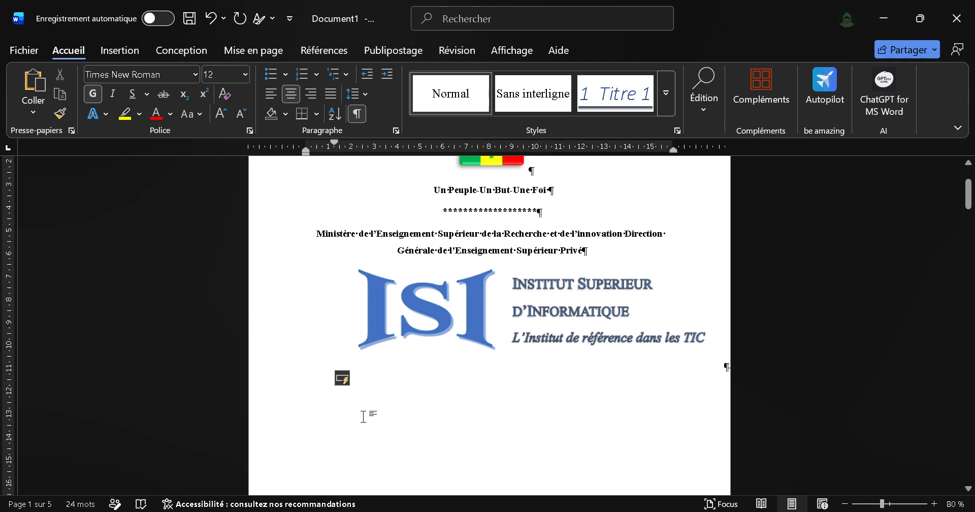
key(ctrl+z)
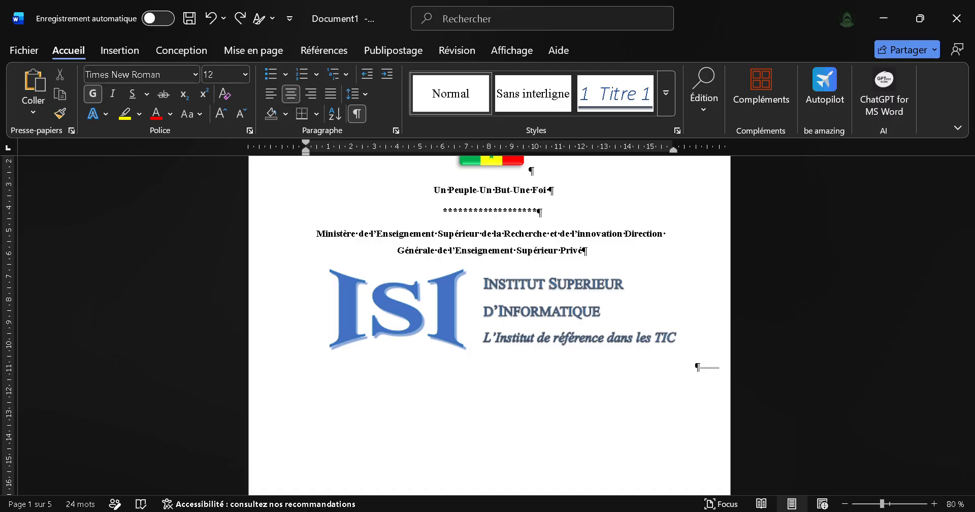
key(Return)
key(Return)
key(BackSpace)
key(BackSpace)
click(693, 365)
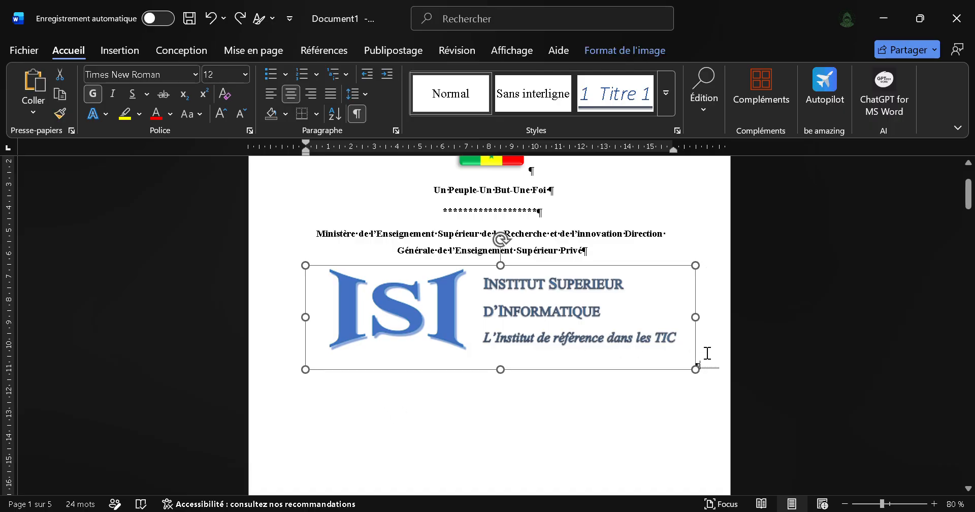
Step: Add new lines after the ISI logo and paste the copied report title, speciality and option text below it
click(708, 352)
key(Return)
key(ctrl+v)
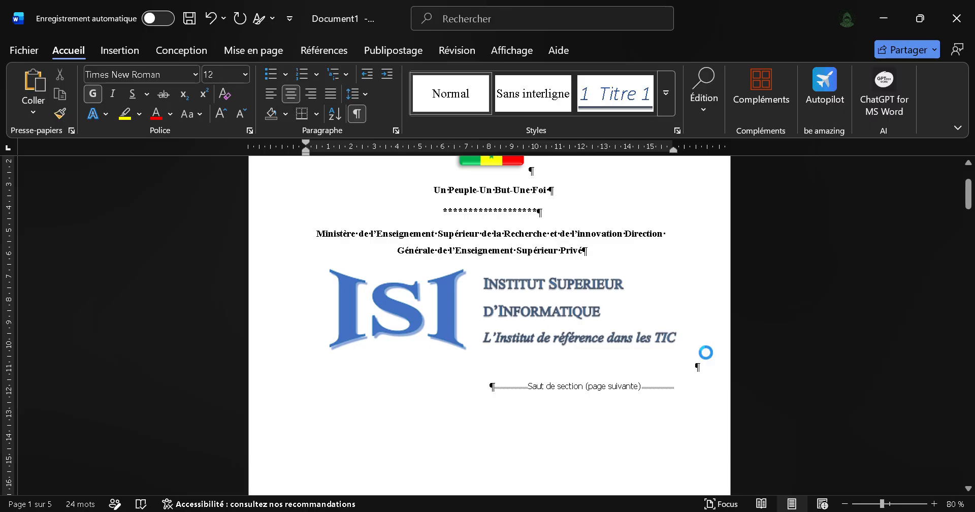
scroll(594, 370, down, 2)
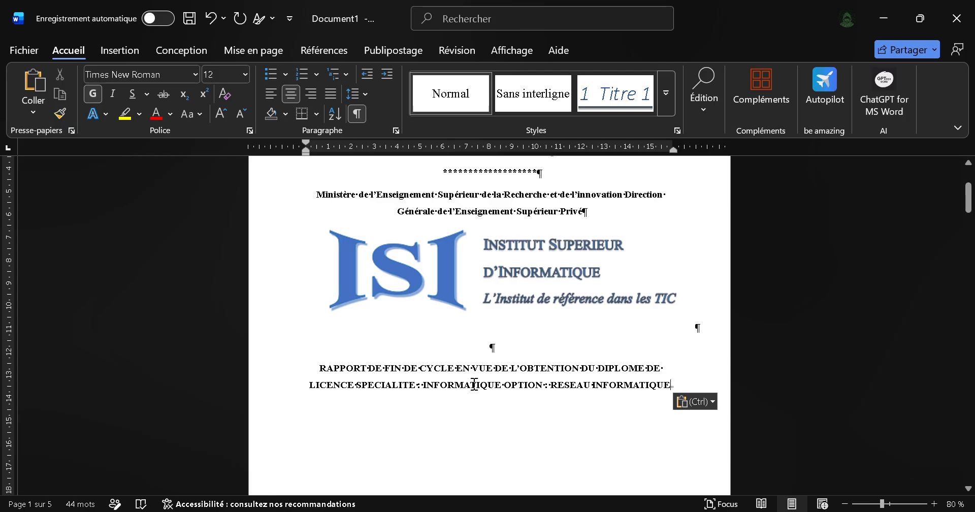
Step: Check the title layout in the PDF and start a new paragraph in Word before "SPECIALITE"
key(alt+Tab)
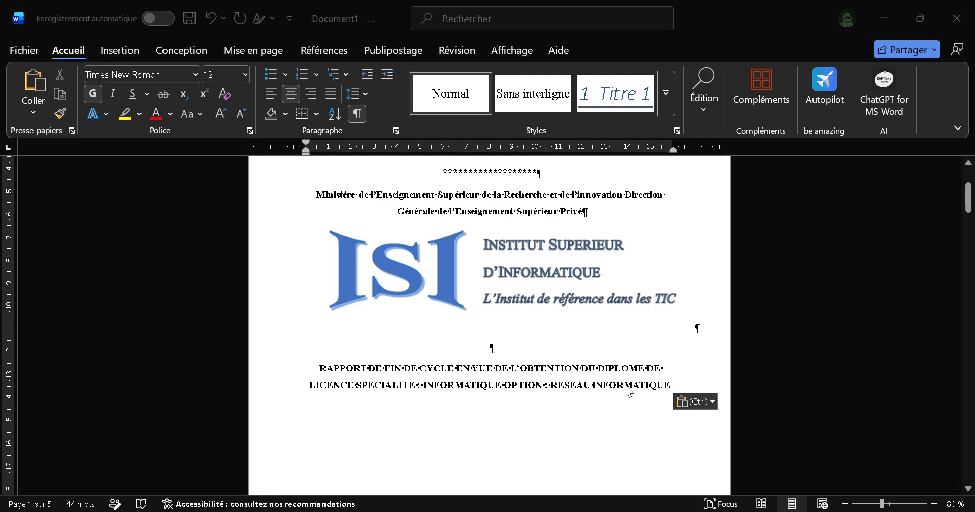
click(566, 367)
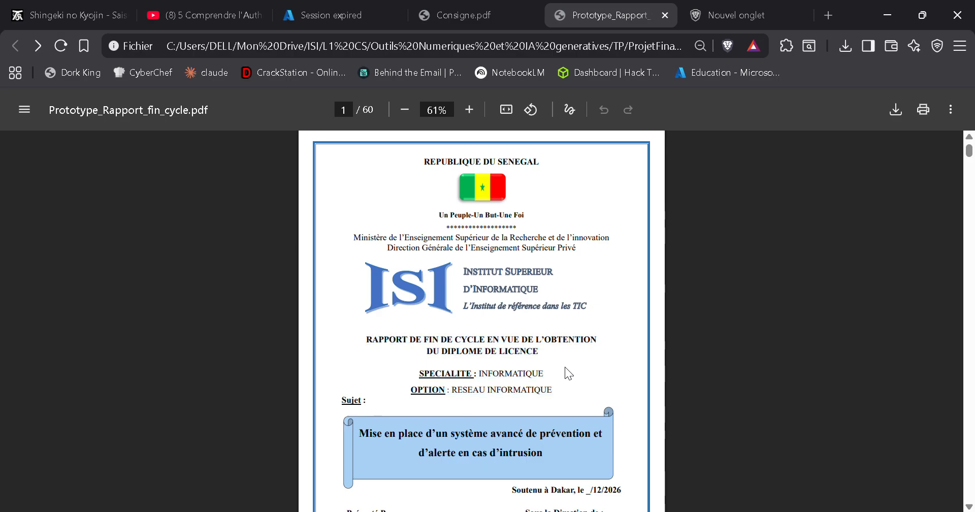
key(alt+Tab)
key(alt+Tab)
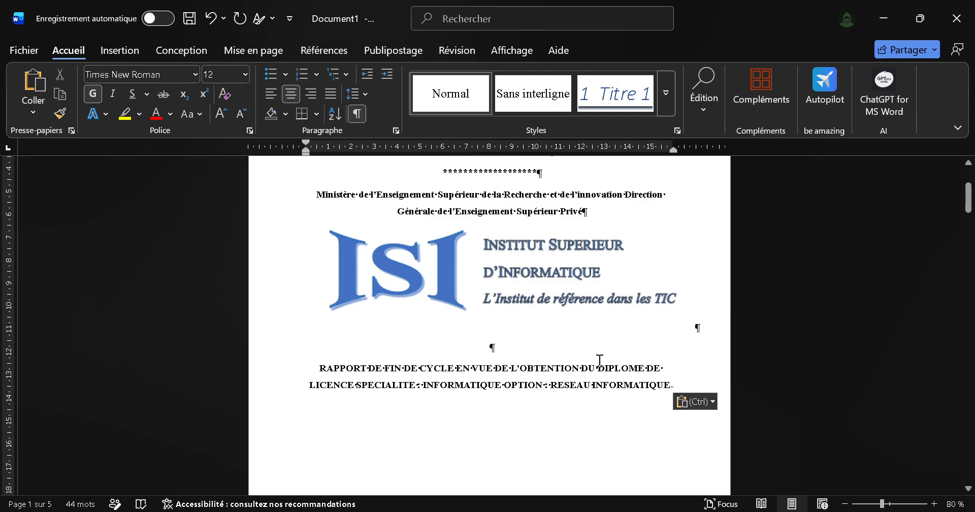
click(356, 381)
key(Return)
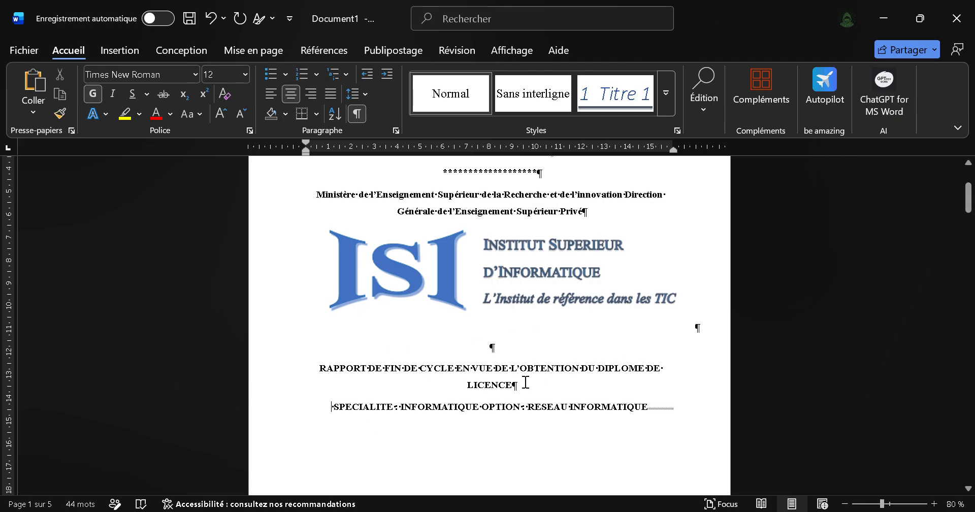
drag(520, 384, 311, 372)
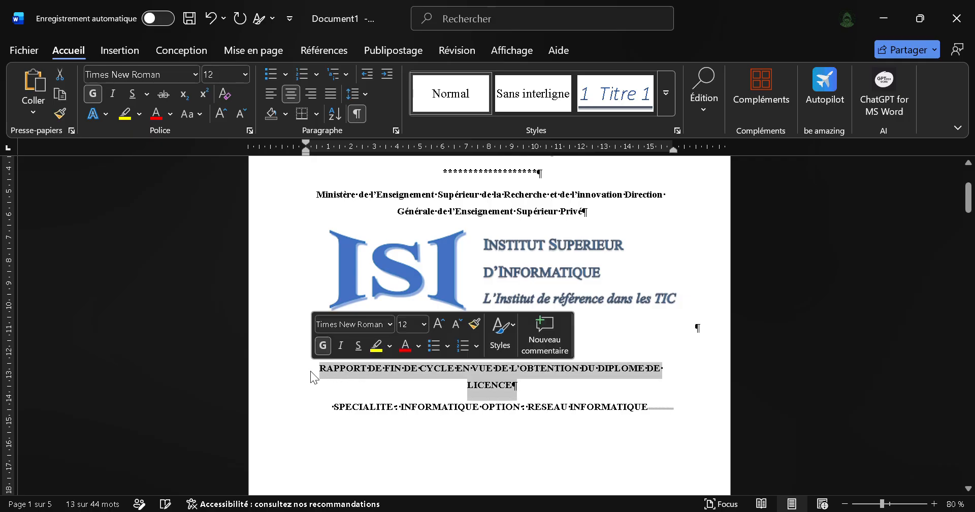
key(ctrl+g)
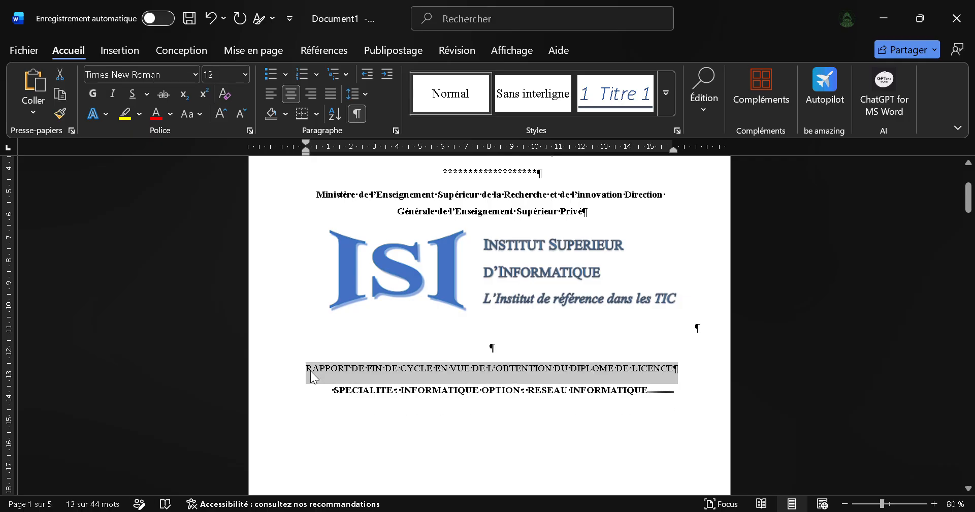
key(ctrl+g)
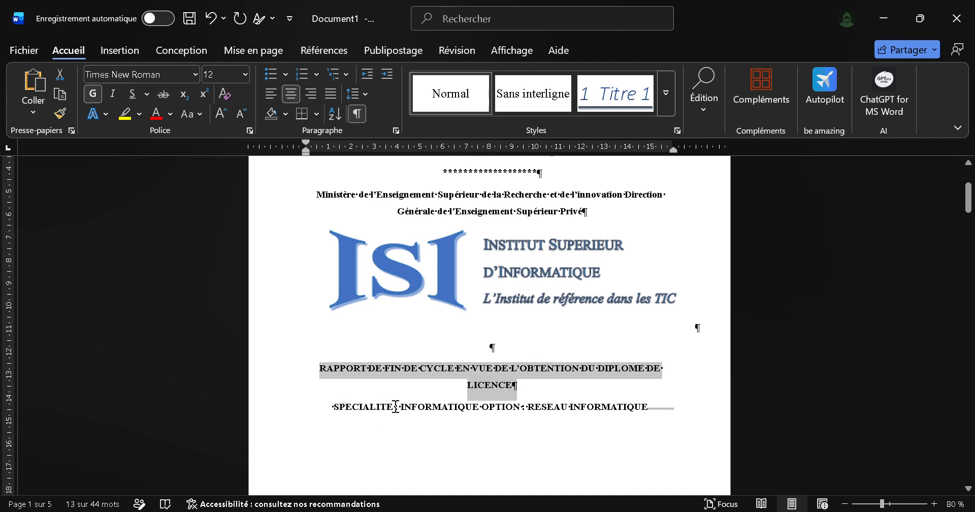
Step: Move "OPTION : RESEAU INFORMATIQUE" onto its own line and underline the labels "SPECIALITE :" and "OPTION"
click(483, 408)
key(Return)
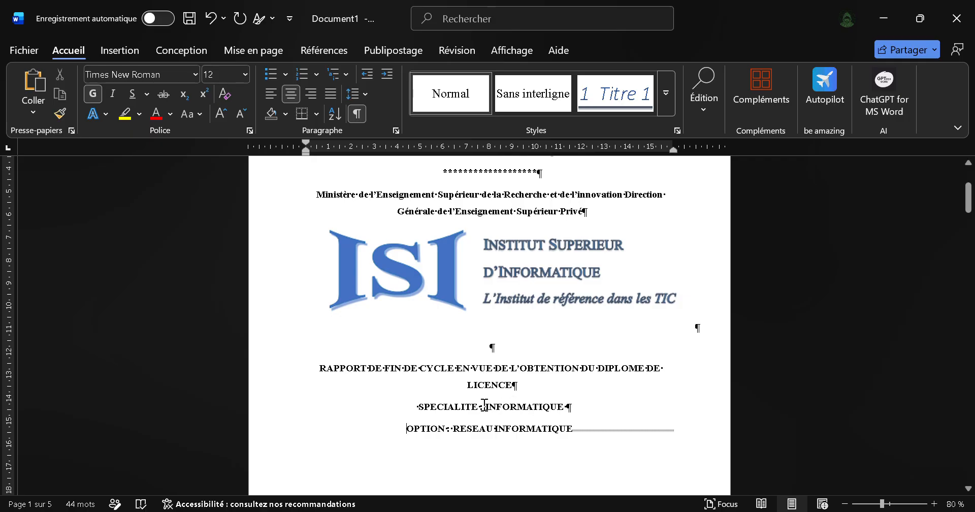
drag(485, 404, 447, 428)
key(ctrl+u)
key(ctrl+u)
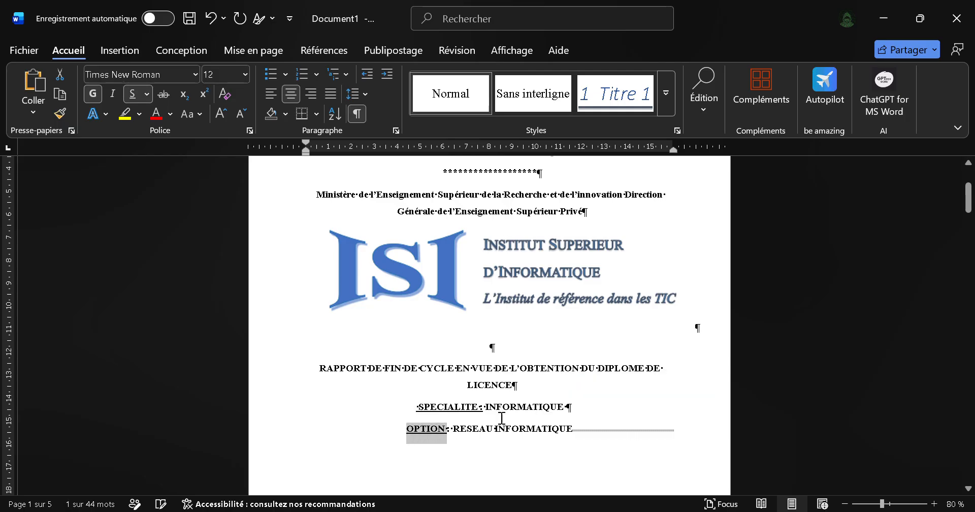
Step: Replace "RESEAU INFORMATIQUE" on the option line with "Cyber Sécurité"
drag(570, 429, 468, 436)
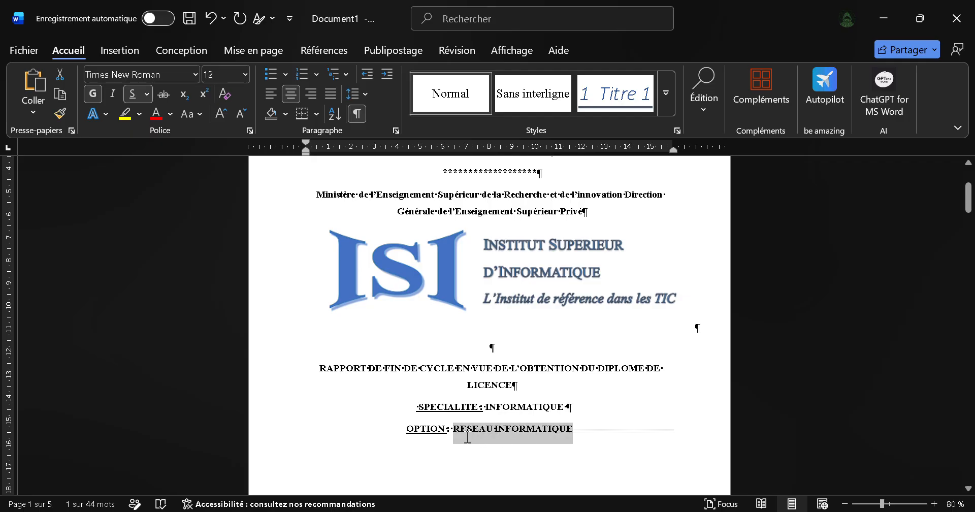
key(BackSpace)
text(C)
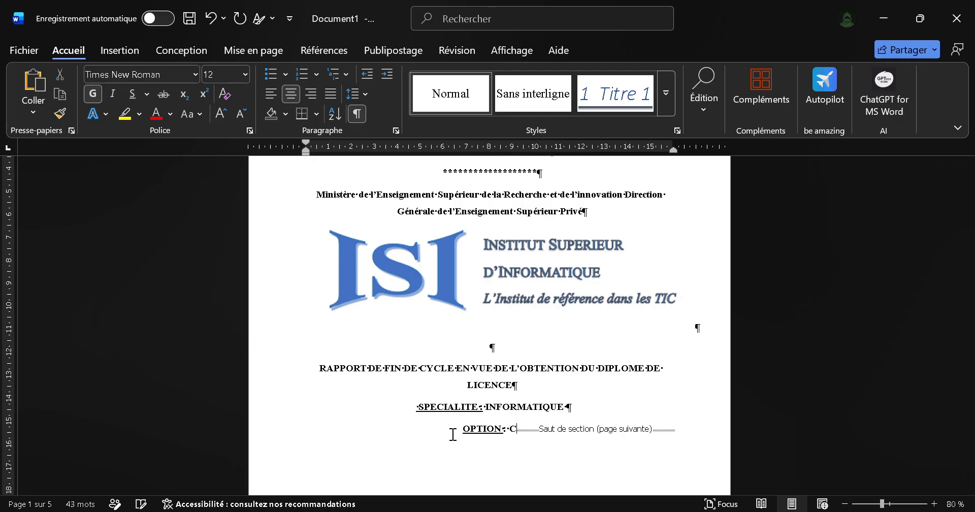
text(yber )
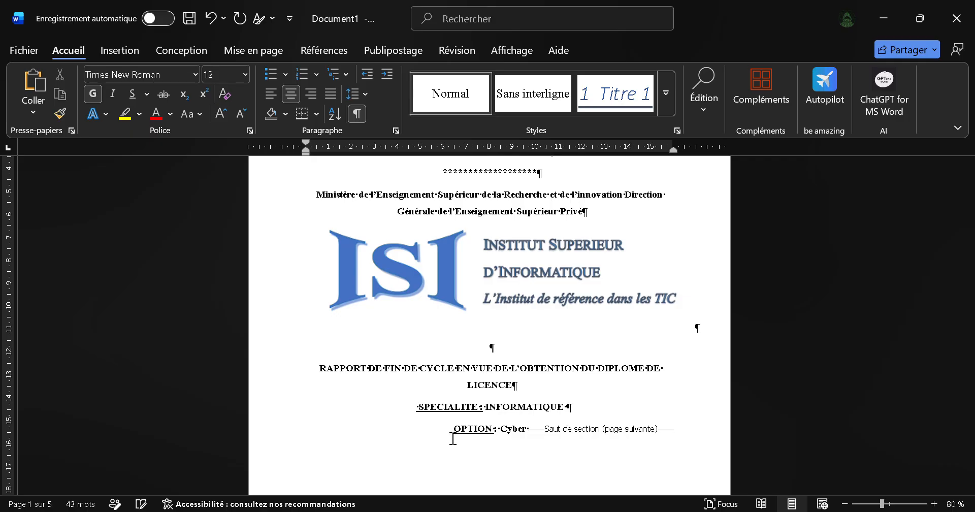
text(Sécurité)
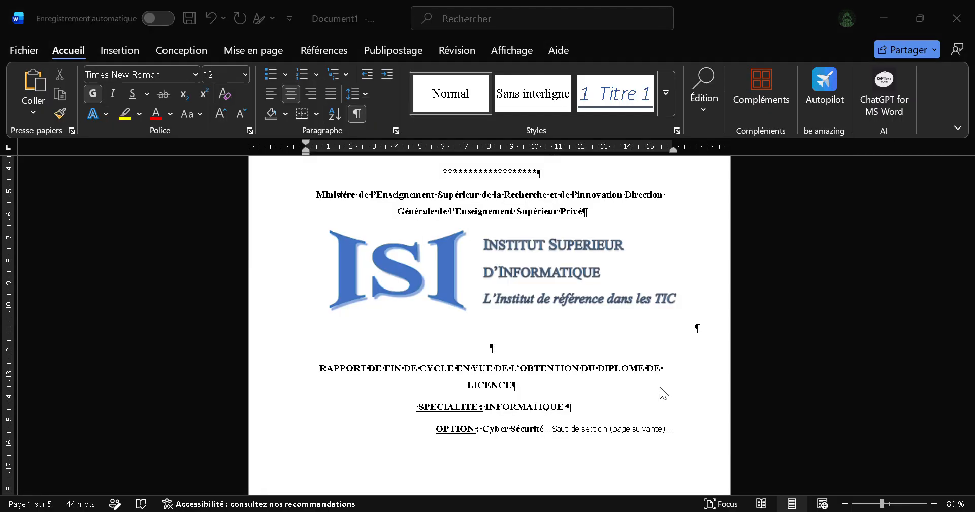
Step: Check the PDF cover's formatting and remove bold from "Cyber Sécurité" and "INFORMATIQUE" in the Word document
key(alt+Tab)
scroll(573, 429, down, 1)
key(alt+Tab)
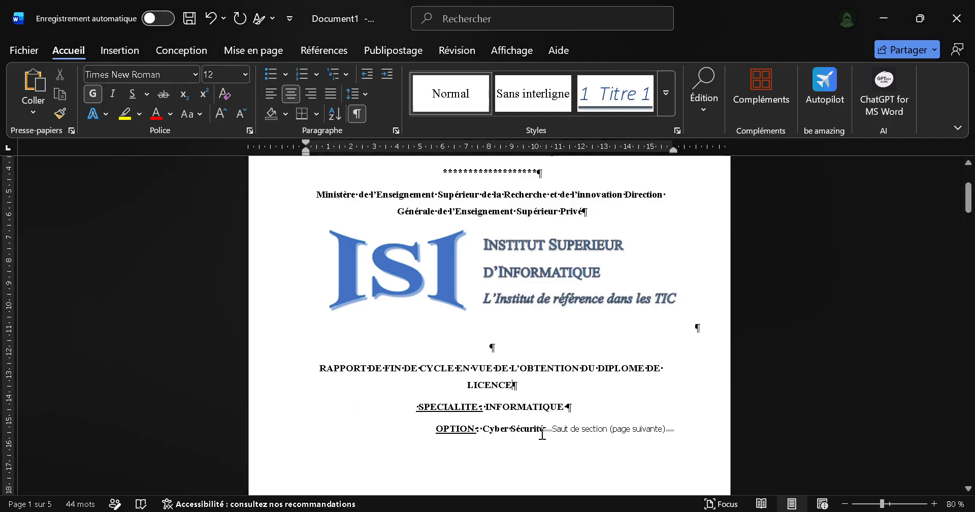
drag(543, 435, 480, 435)
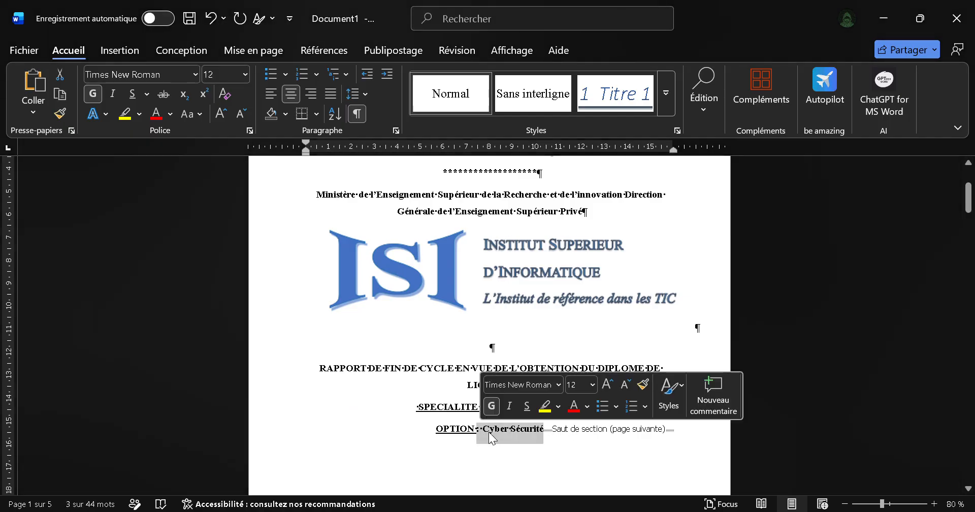
click(550, 430)
drag(546, 430, 484, 411)
key(ctrl+g)
key(ctrl+g)
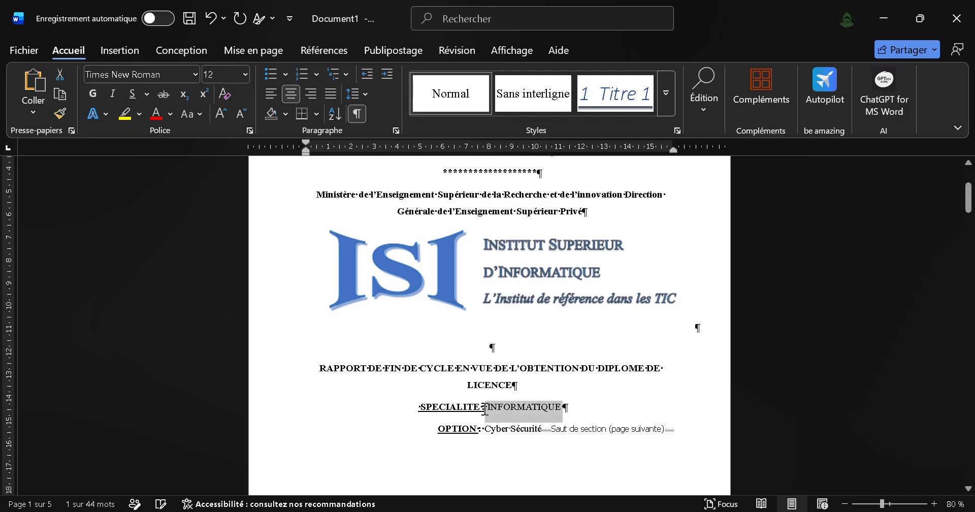
click(633, 401)
Step: Check the remaining cover elements in the PDF and add a justified new line below the option line in Word
scroll(634, 402, down, 4)
scroll(634, 402, up, 4)
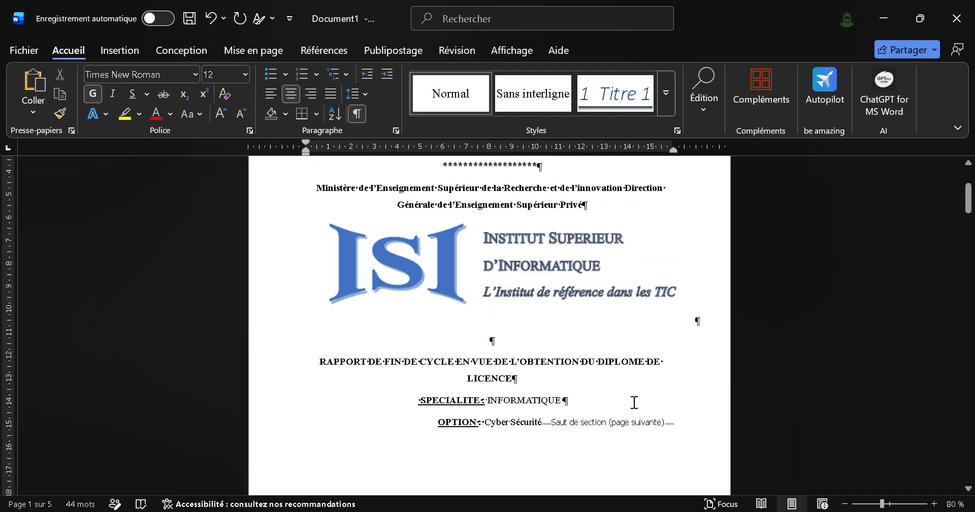
scroll(634, 402, down, 8)
scroll(634, 402, up, 6)
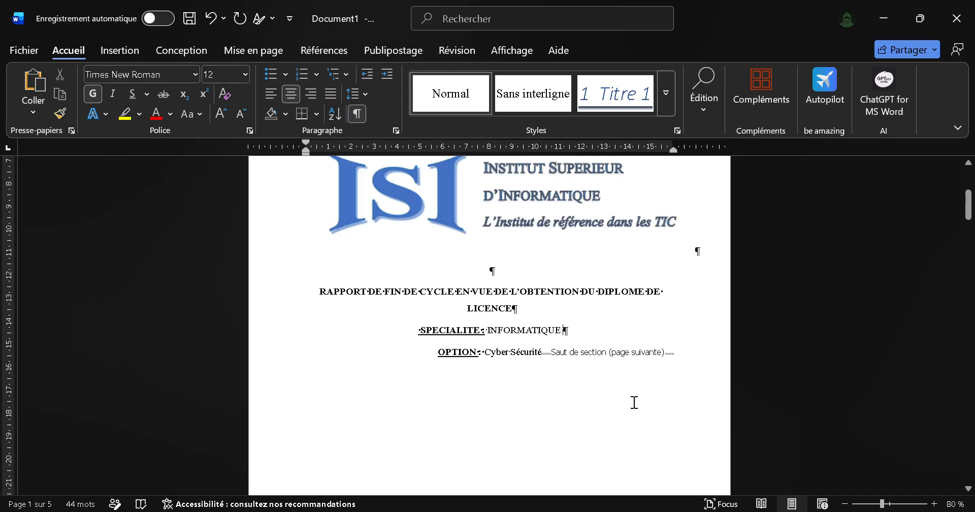
key(alt+Tab)
scroll(553, 403, down, 2)
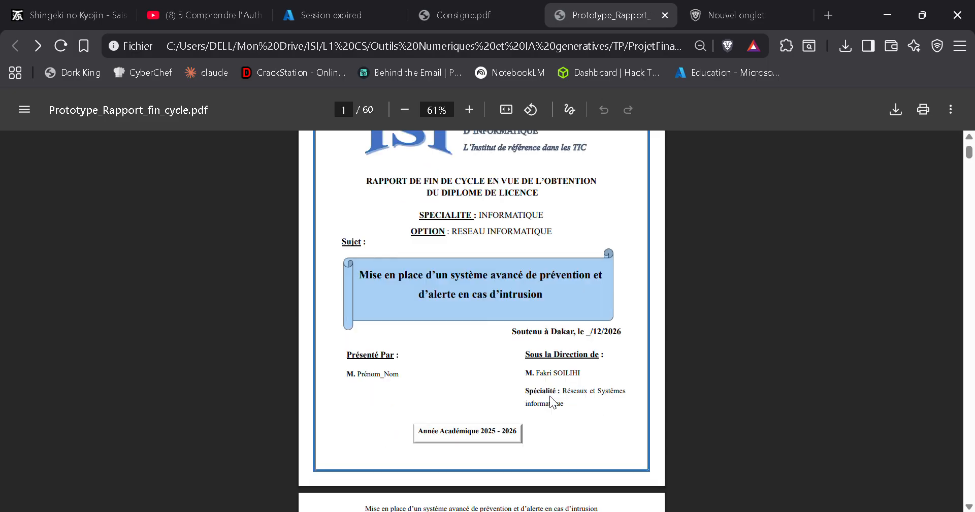
key(alt+Tab)
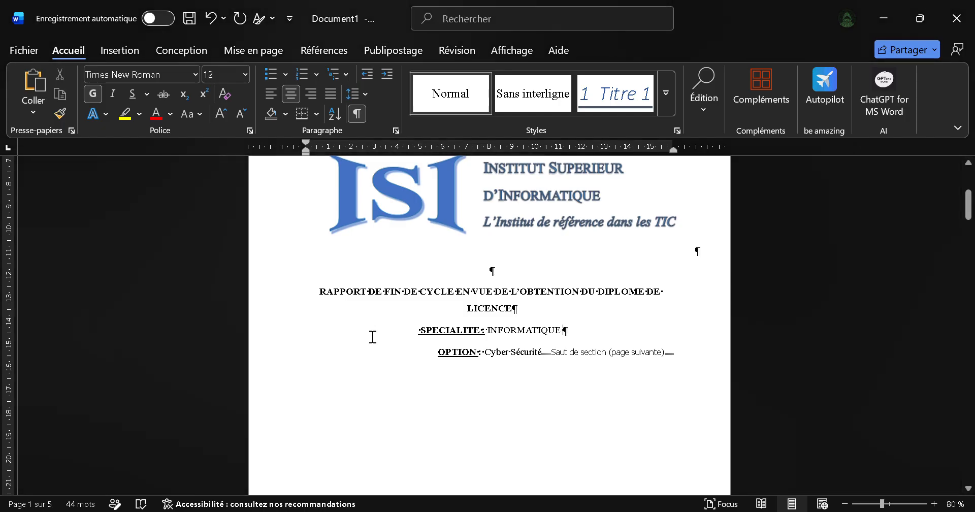
key(ctrl+u)
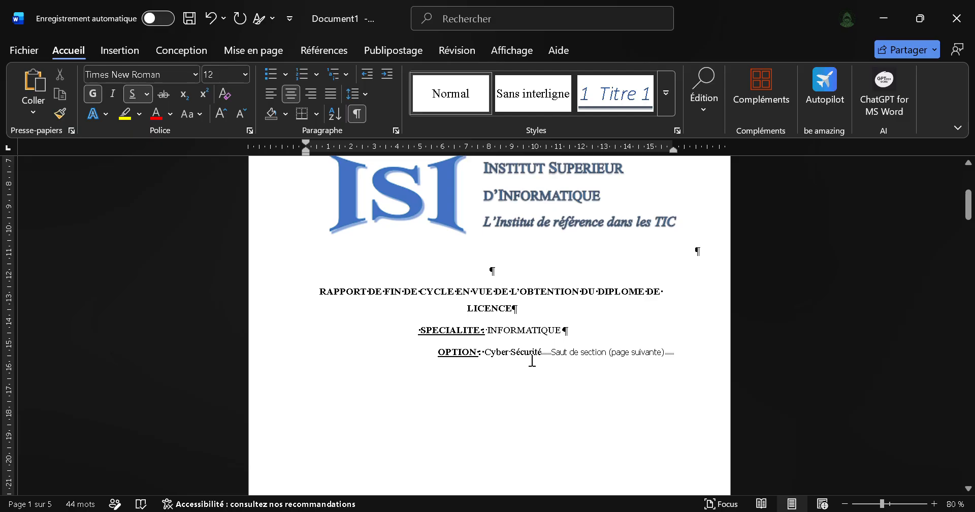
click(556, 353)
key(Return)
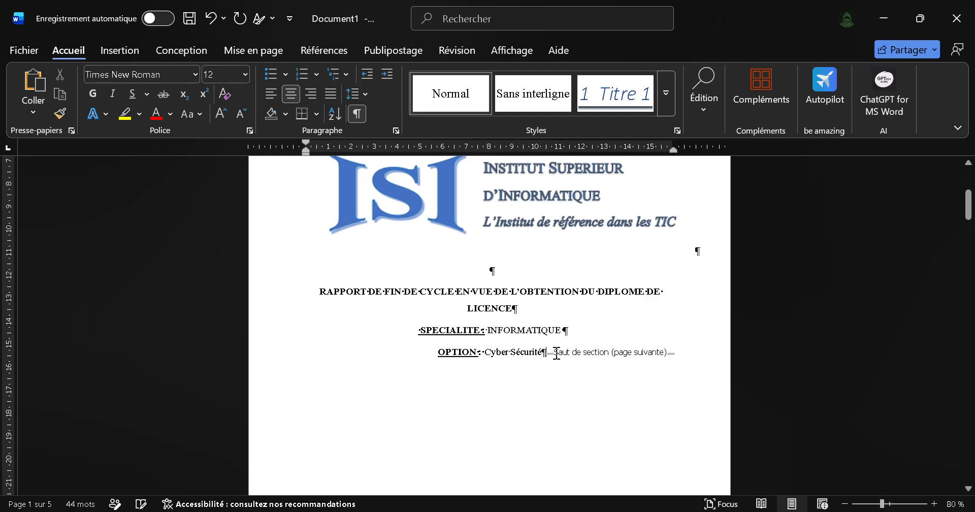
key(ctrl+j)
key(Return)
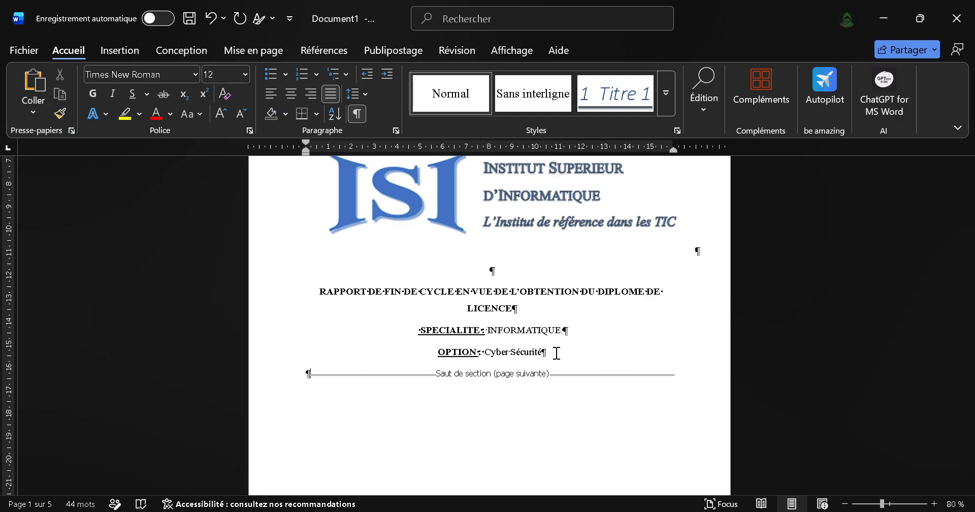
Step: Enter the label "Sujet :" on a new line and underline the word "Sujet"
key(Return)
text(Sujet)
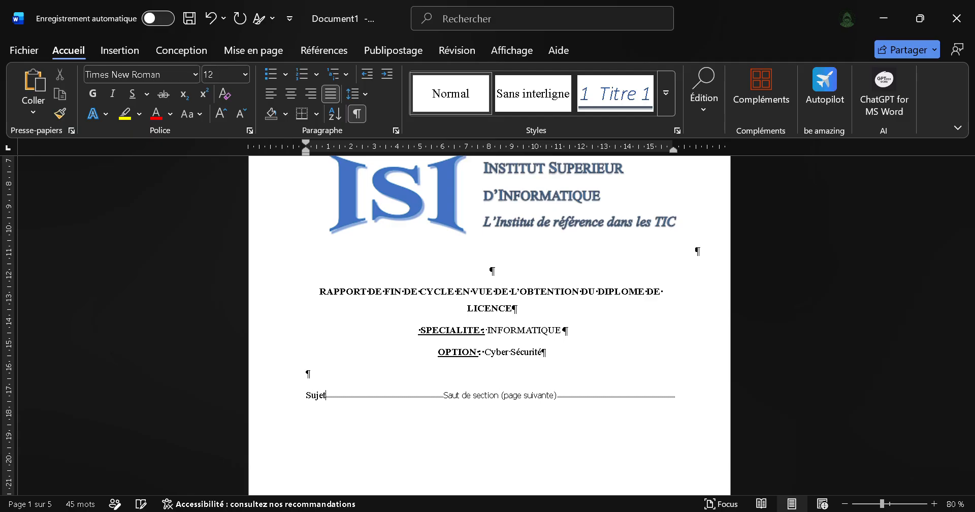
text( :)
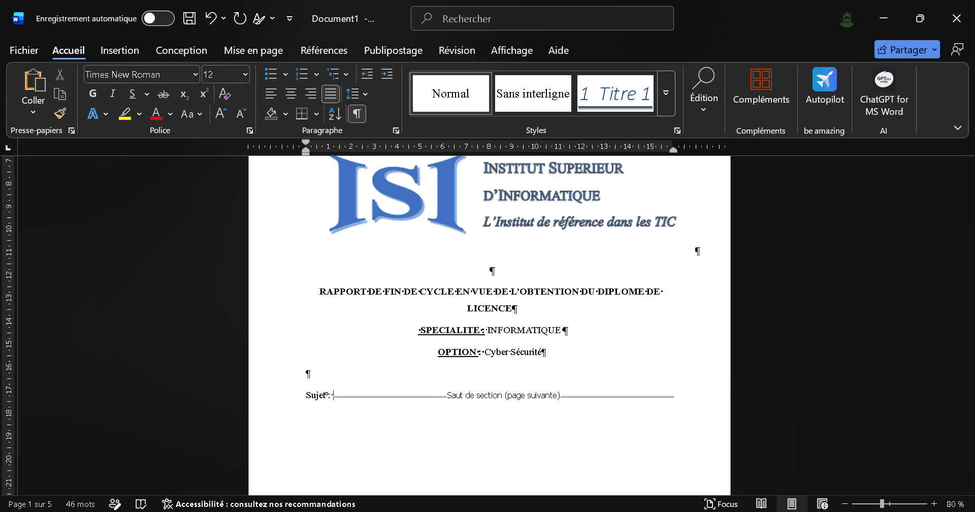
click(267, 401)
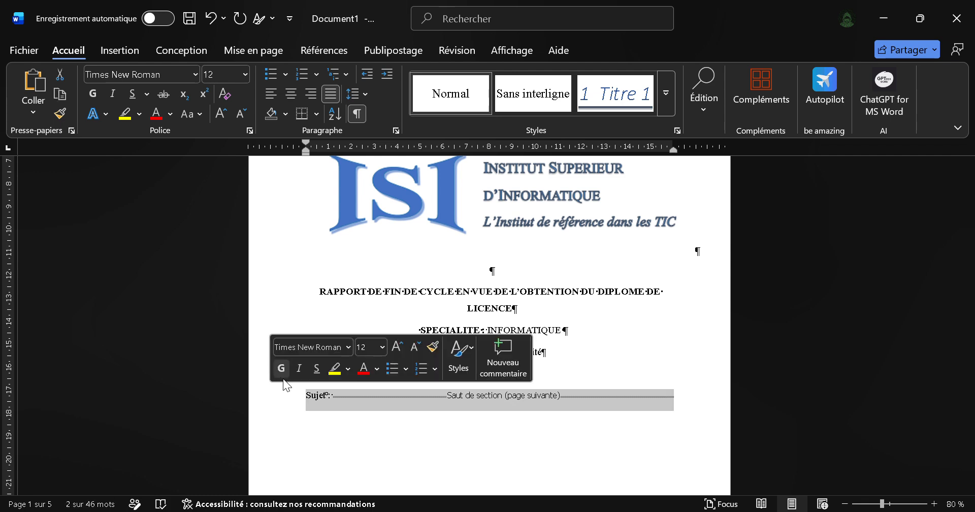
click(337, 396)
double_click(316, 399)
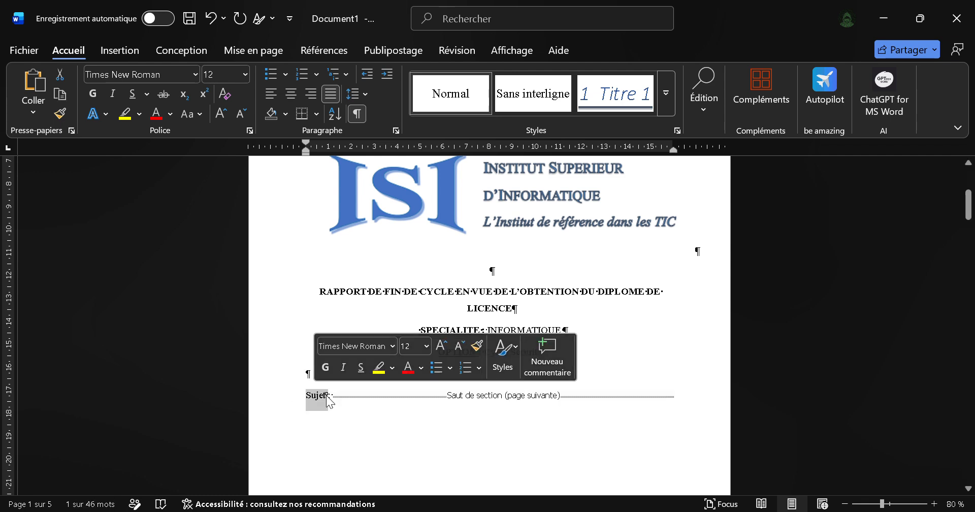
click(360, 368)
click(342, 395)
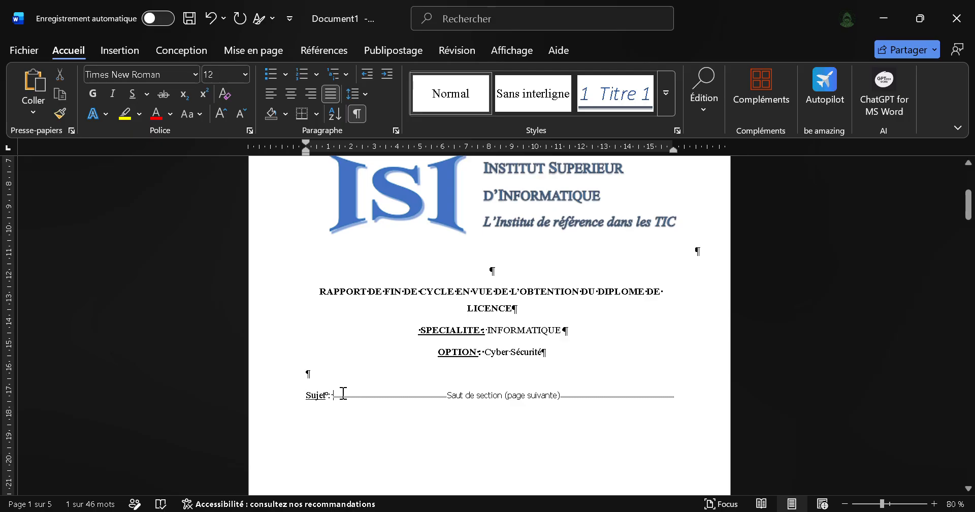
Step: Compare with the PDF, remove the blank line above "Sujet :" in Word and start a new line below it
key(alt+Tab)
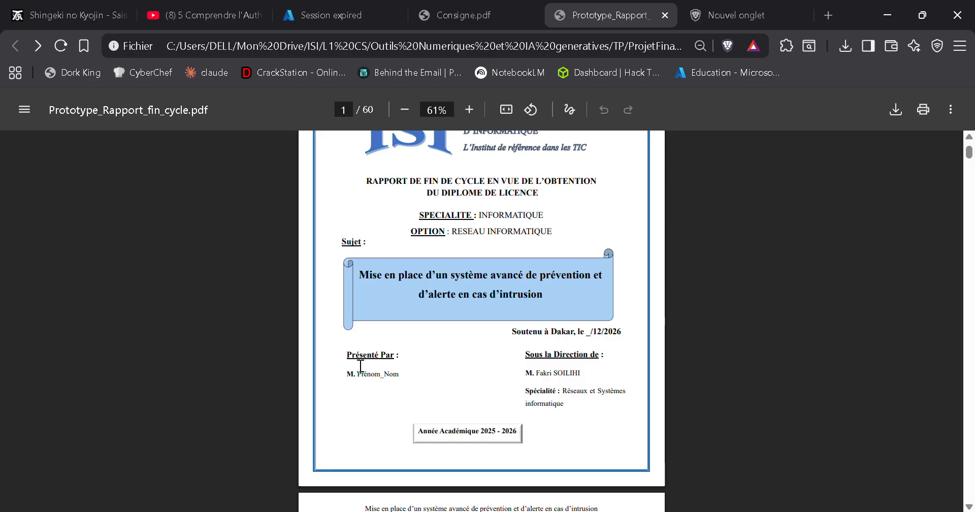
key(alt+Tab)
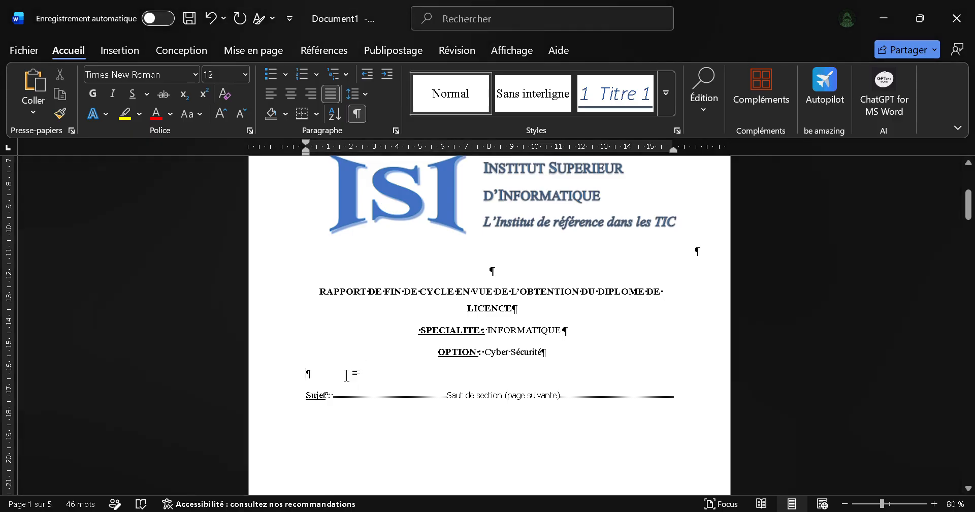
key(BackSpace)
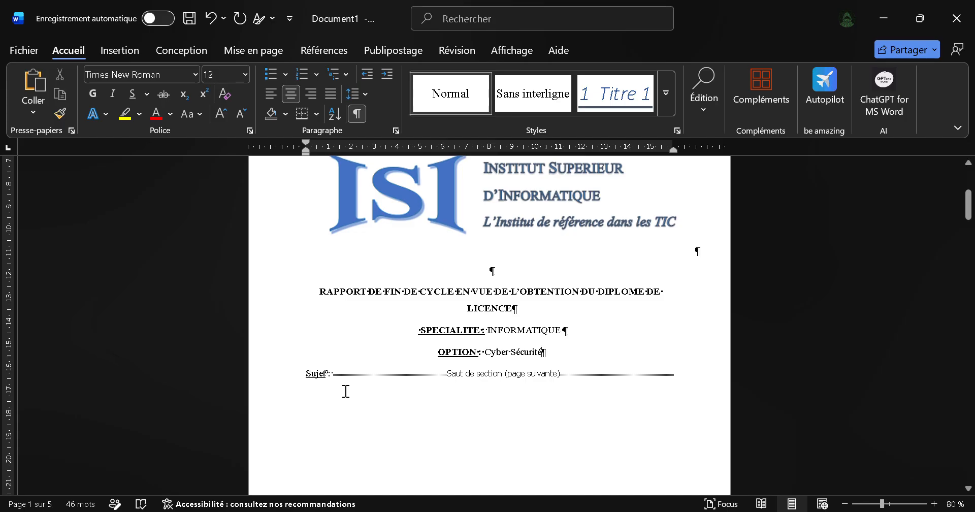
click(334, 370)
key(Return)
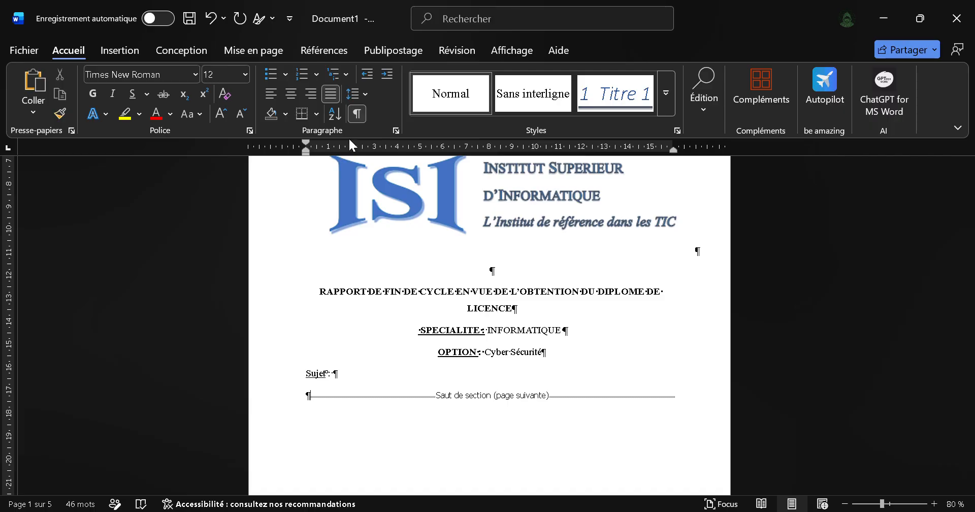
Step: Insert the blue scroll banner with the "Soutenu à Dakar, le _/12/2026" line below "Sujet :" and place the cursor in its text area
key(alt+Tab)
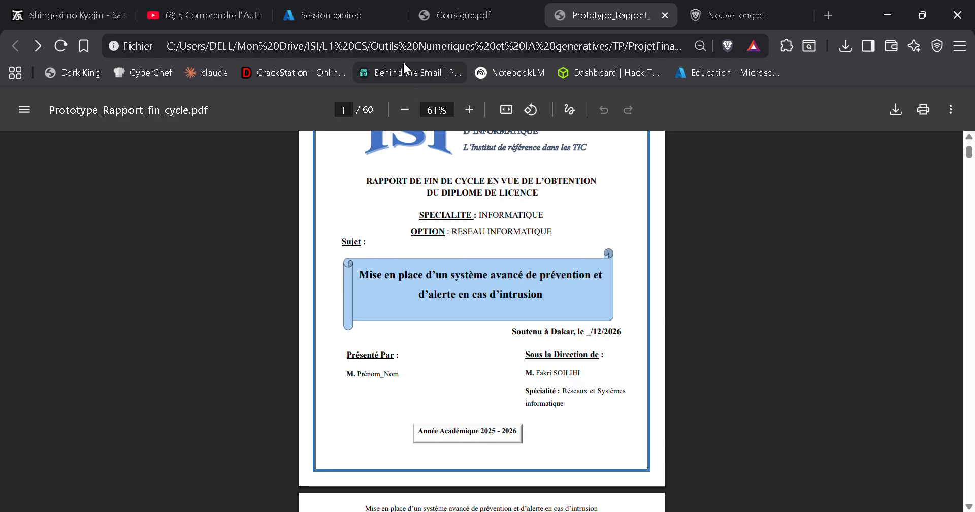
key(alt+Tab)
scroll(424, 301, down, 3)
scroll(424, 308, down, 5)
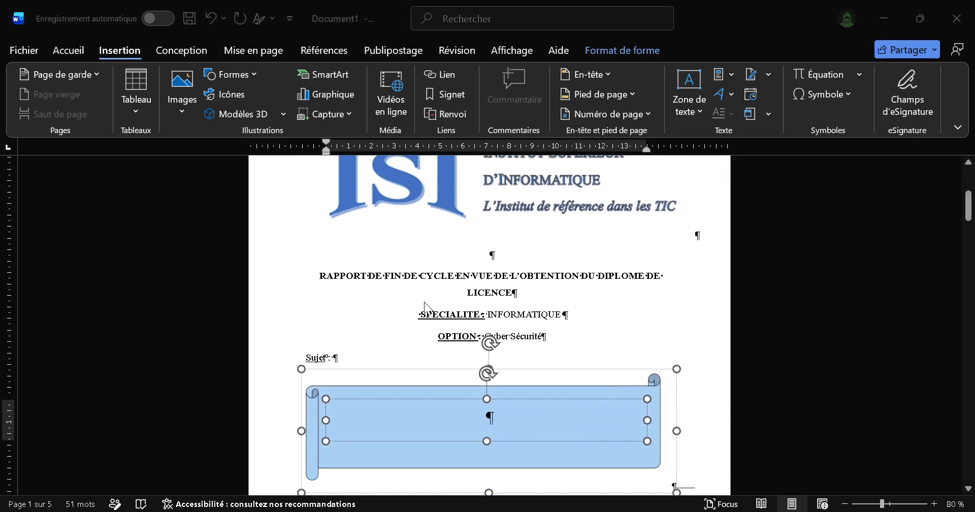
click(410, 341)
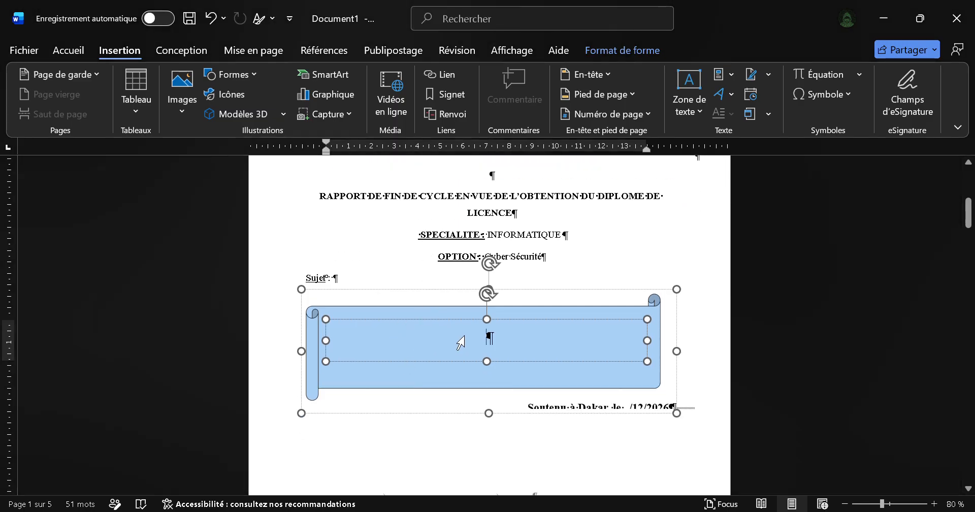
Step: Switch to the Brave browser window with the prototype report and bring up the blank new tab
key(alt+Tab)
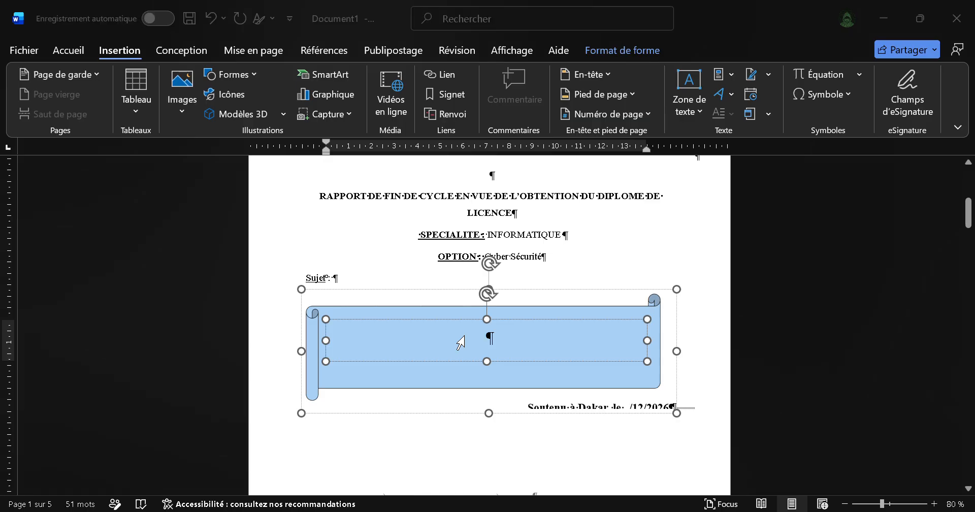
key(Right)
key(Left)
key(Left)
key(Right)
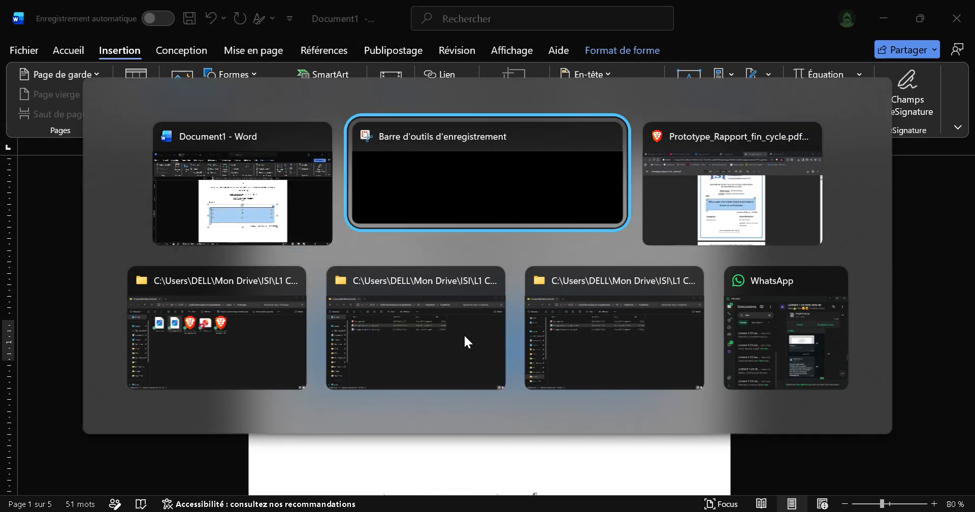
key(Right)
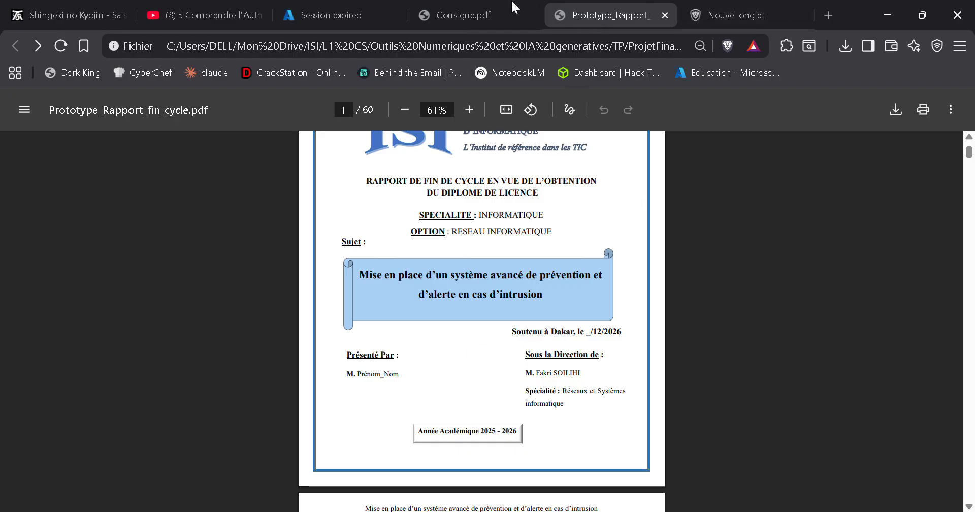
click(707, 15)
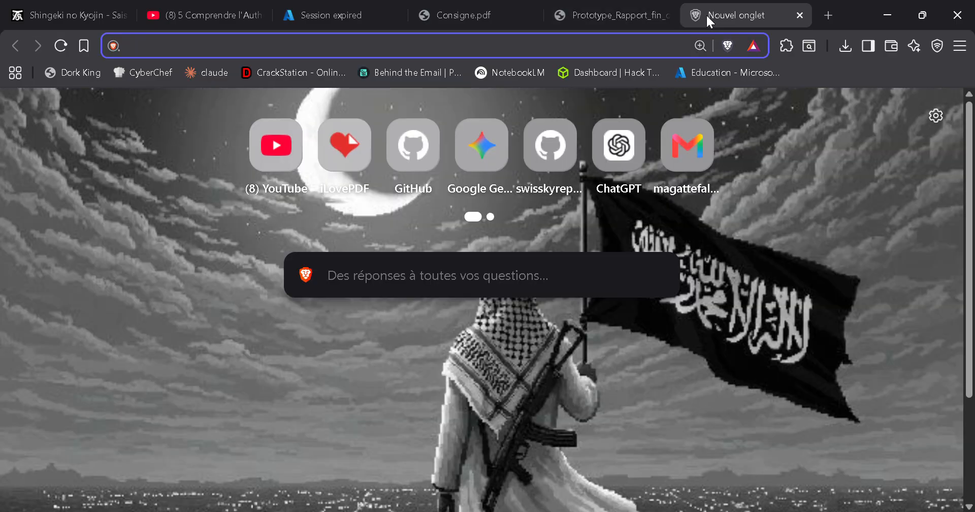
key(ctrl+shift+Tab)
key(ctrl+shift+Tab)
key(ctrl+shift+Tab)
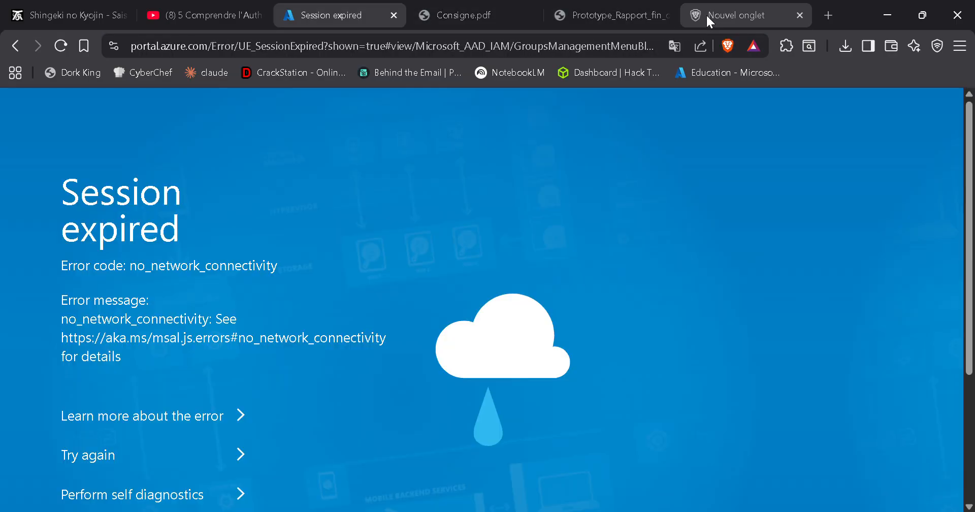
key(ctrl+Tab)
key(ctrl+Tab)
key(ctrl+Tab)
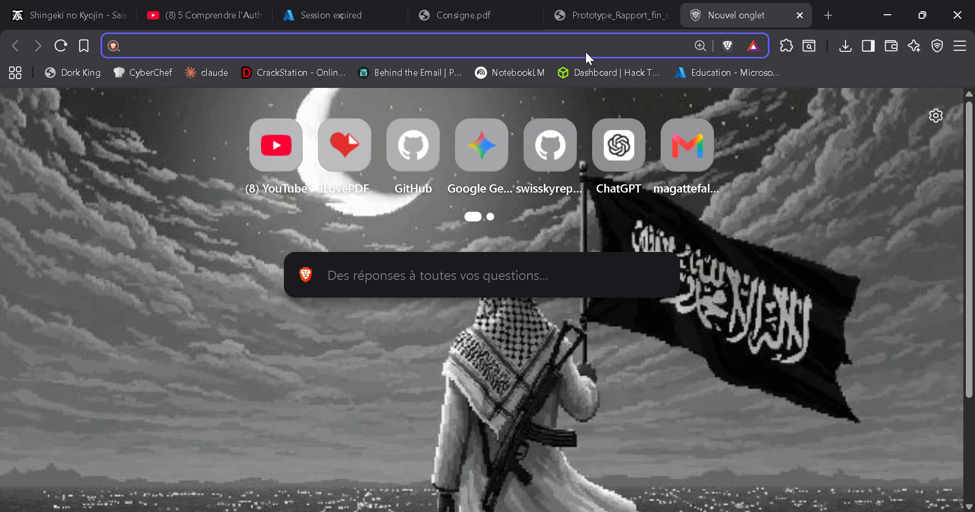
Step: Open Google Gemini in the blank tab, switch to the other Google account and close the first Gemini tab
click(481, 135)
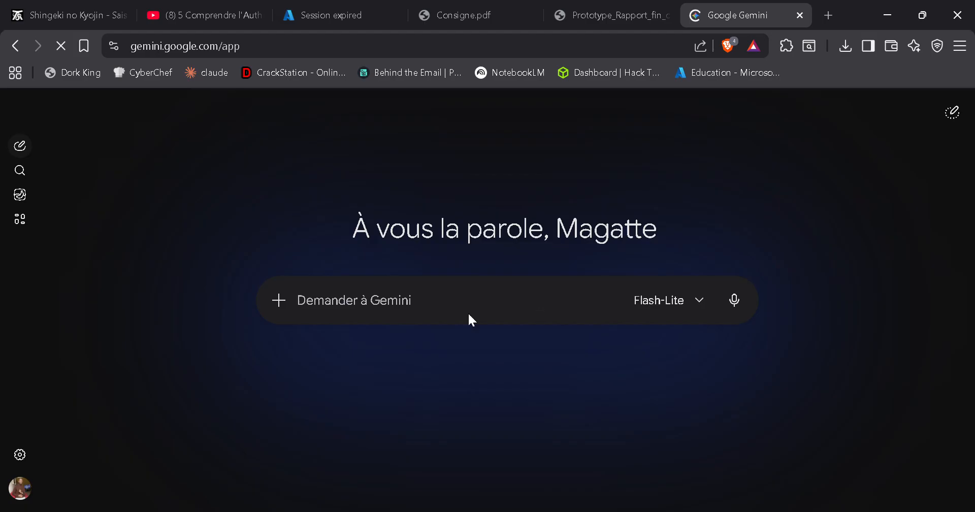
click(19, 488)
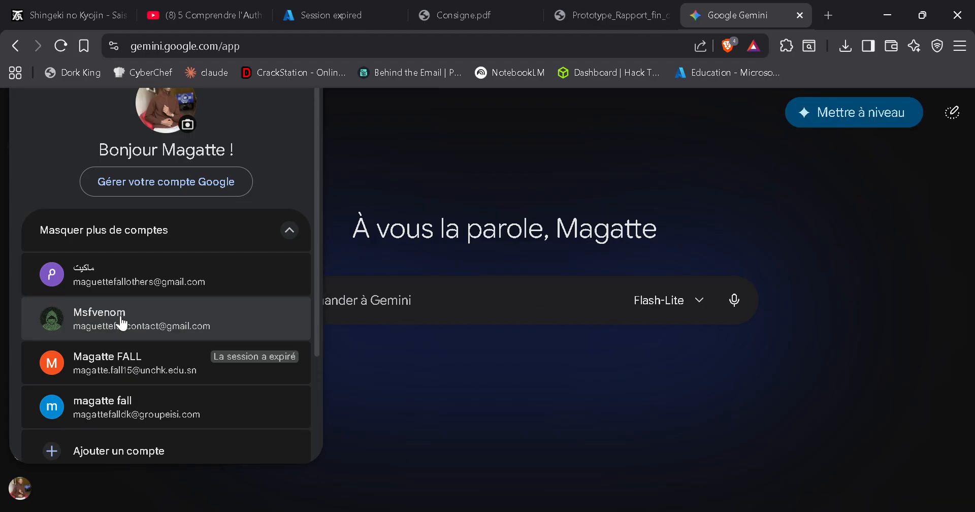
click(120, 315)
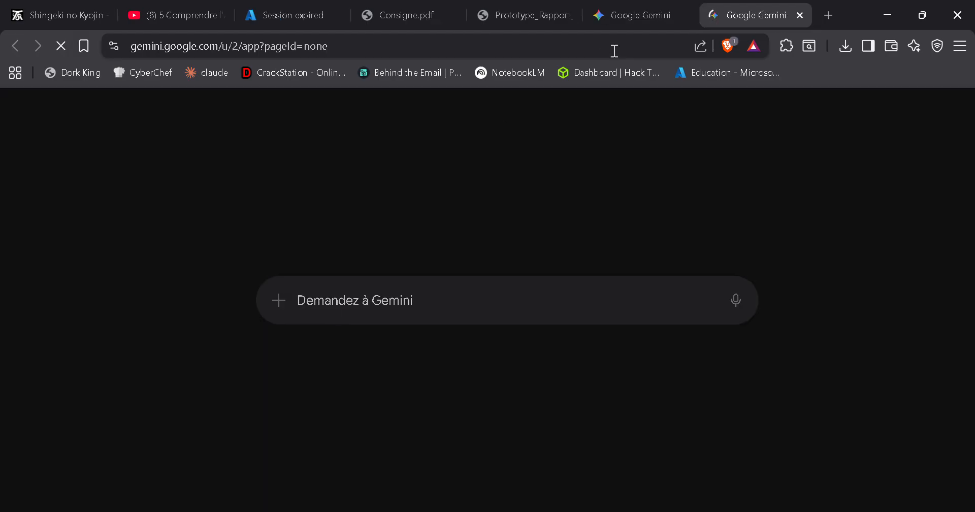
click(684, 15)
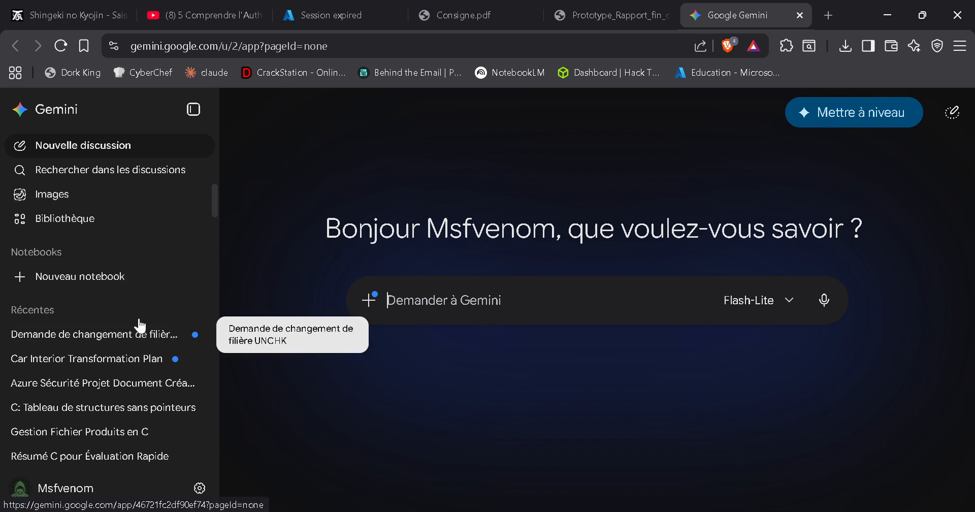
Step: Open the recent "Azure Sécurité Projet Document" conversation and collapse the conversation list
click(135, 393)
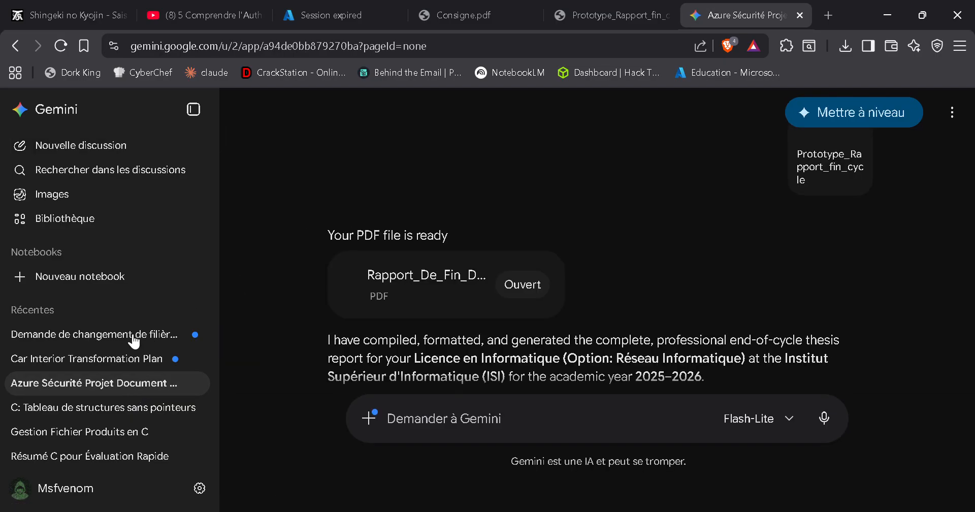
scroll(355, 301, down, 5)
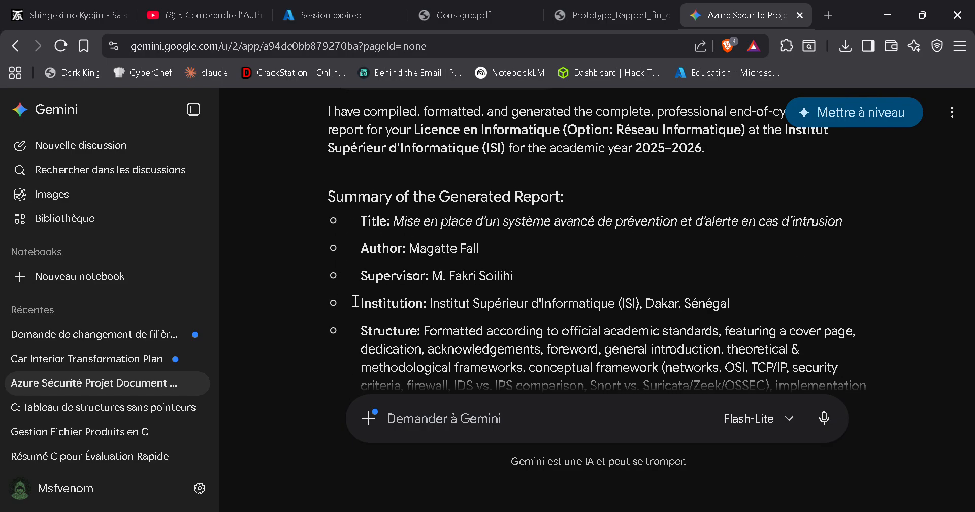
scroll(355, 301, down, 1)
click(193, 109)
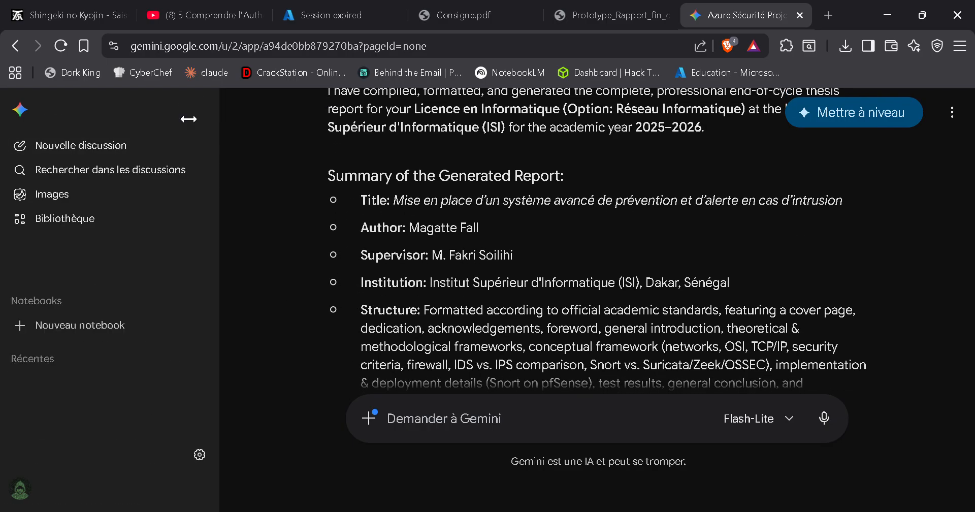
Step: Look through the generated report text in the conversation for the cover page section containing the subject line
scroll(396, 316, down, 1)
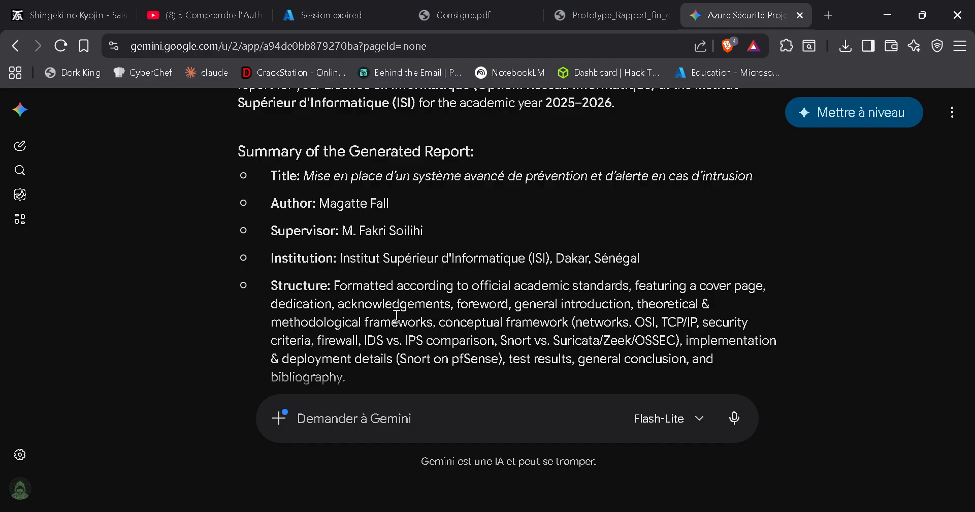
scroll(396, 316, down, 2)
scroll(397, 316, up, 10)
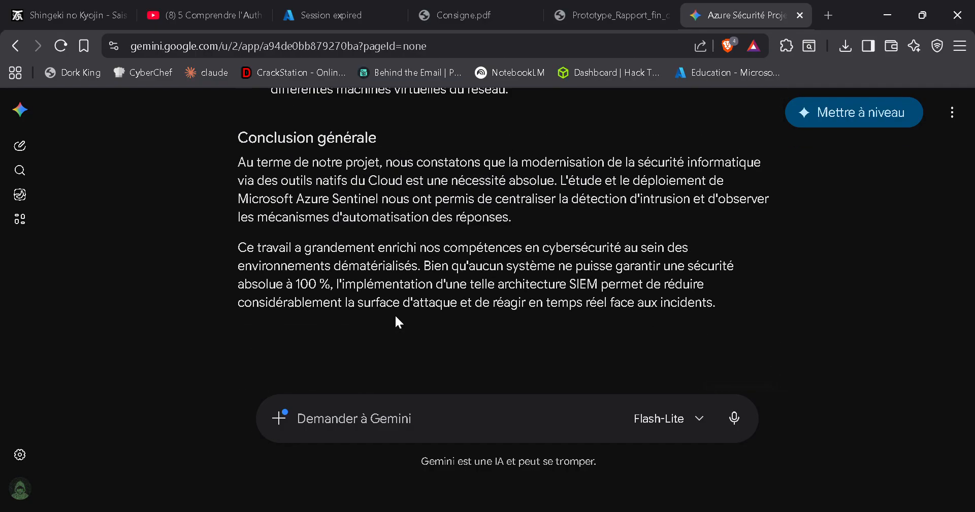
scroll(396, 316, up, 15)
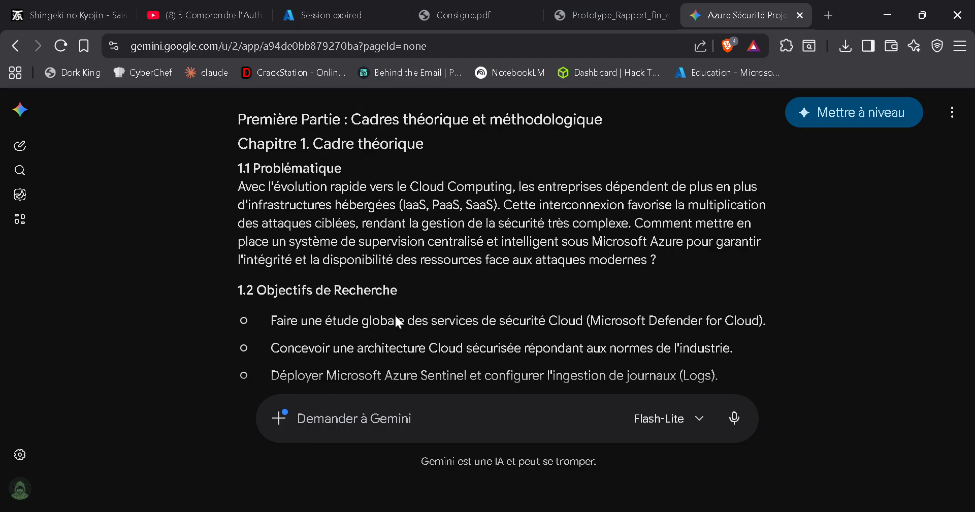
scroll(396, 316, up, 12)
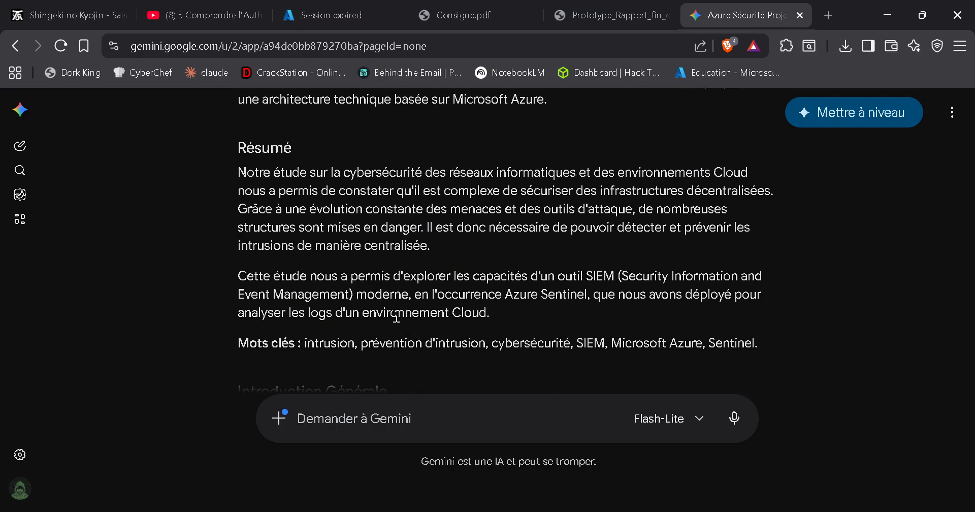
scroll(396, 316, up, 12)
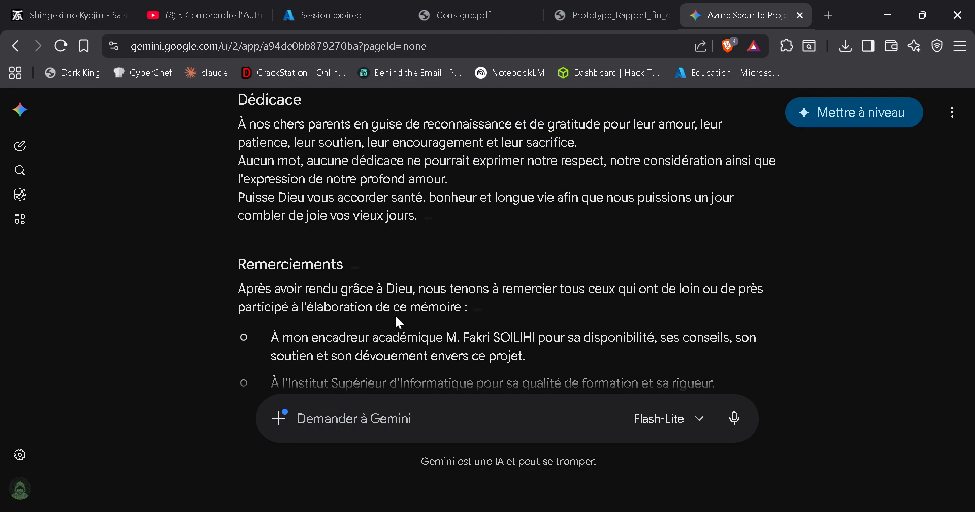
scroll(396, 316, up, 8)
scroll(395, 317, down, 7)
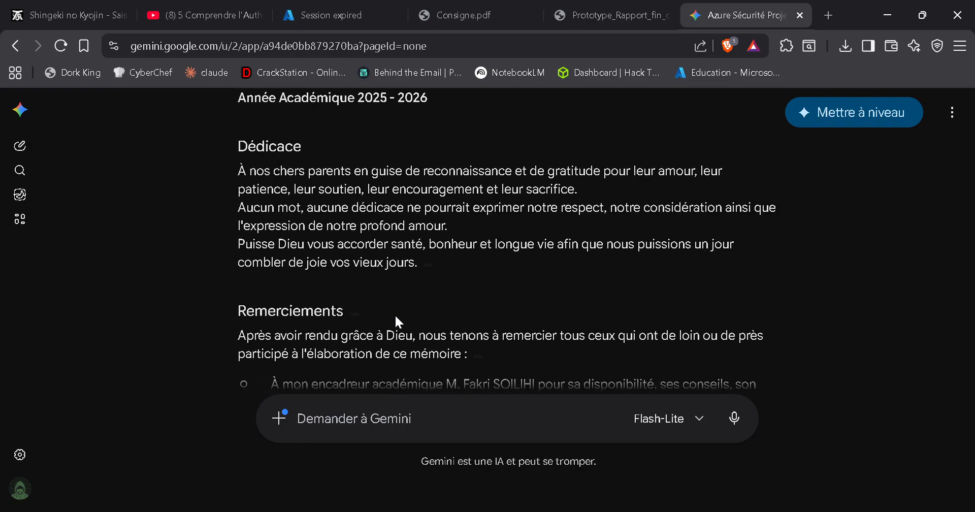
scroll(396, 317, up, 8)
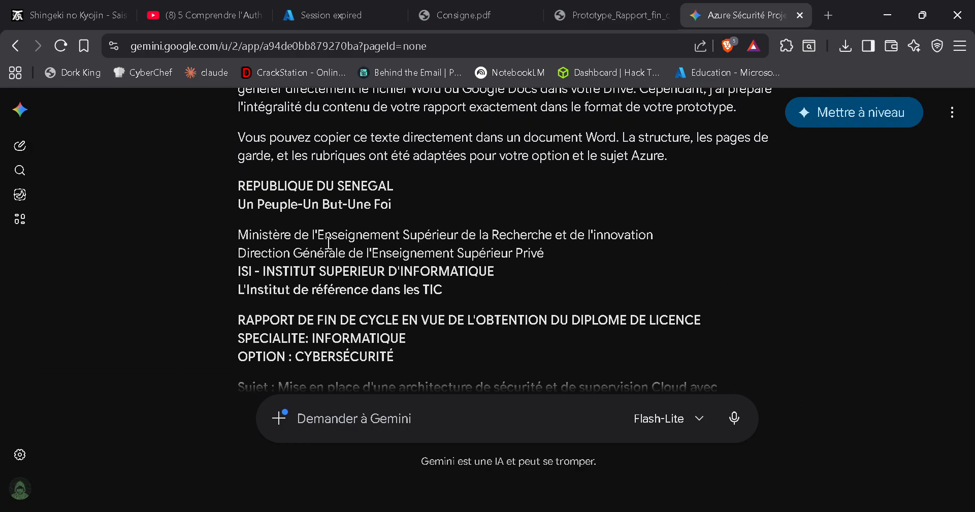
scroll(417, 337, down, 2)
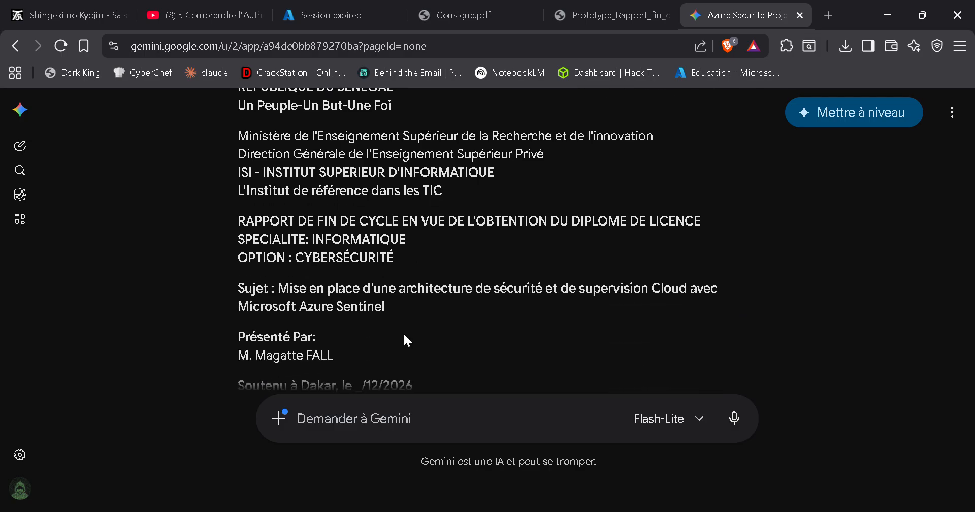
scroll(279, 287, down, 1)
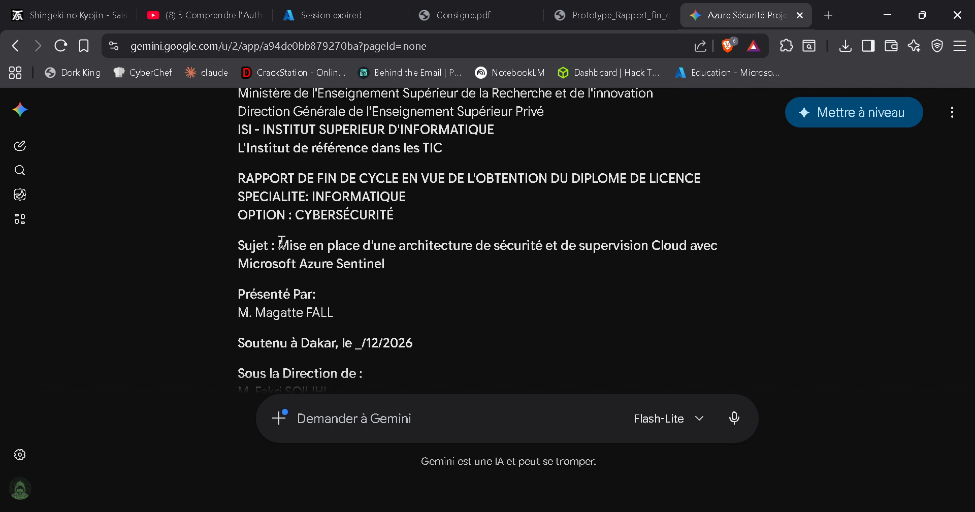
Step: Copy the subject "Mise en place d'une architecture de sécurité et de supervision Cloud avec Microsoft Azure Sentinel" from the conversation into the Word banner's text area
drag(279, 245, 404, 266)
key(ctrl+c)
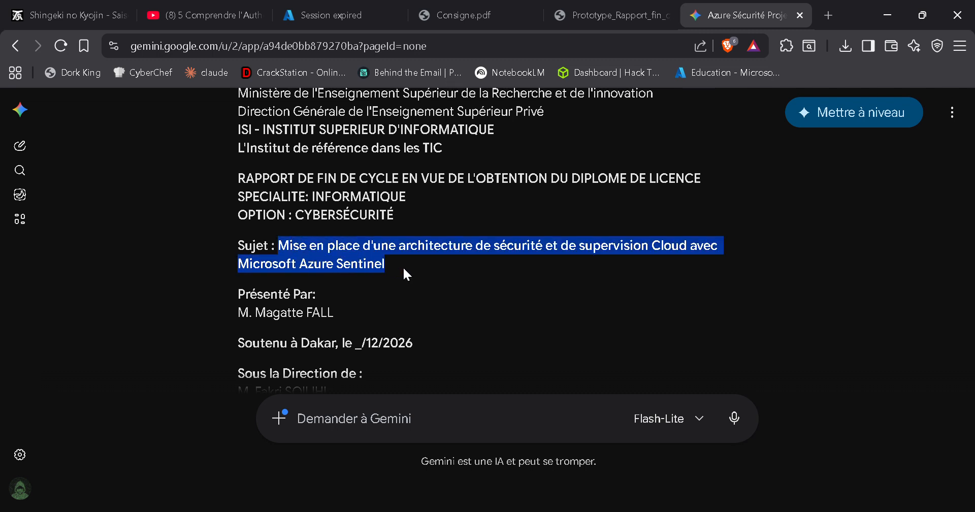
key(alt+Tab)
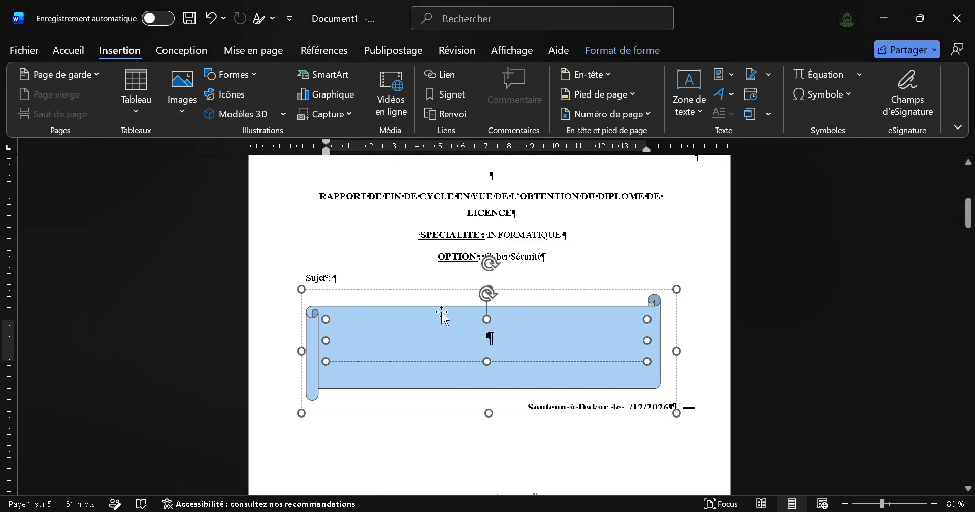
double_click(374, 341)
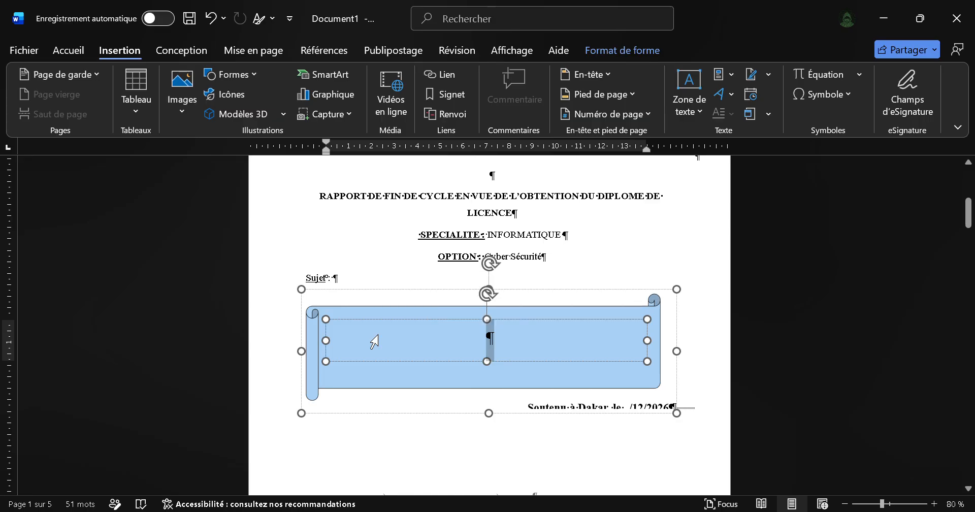
key(ctrl+v)
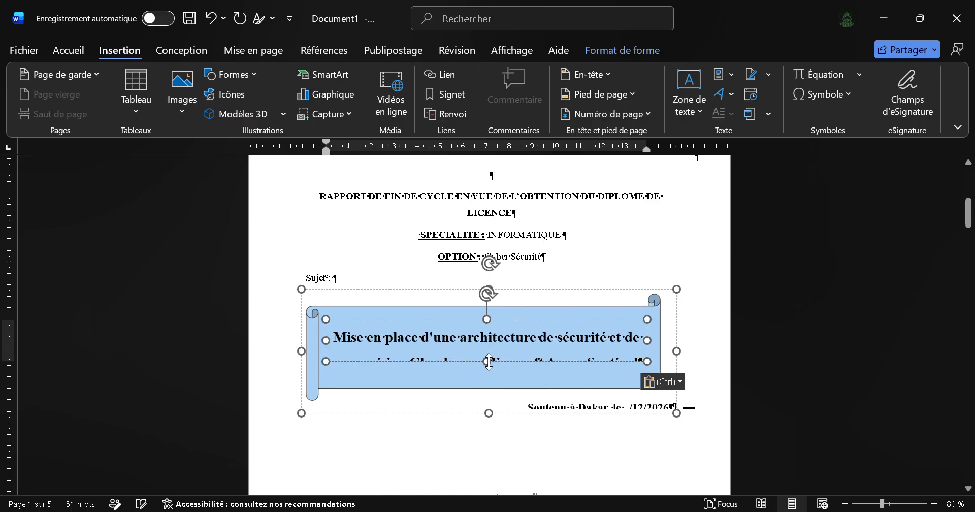
Step: Extend the banner's text box downward to fit both lines of the subject and shift it slightly upward within the banner
drag(489, 362, 491, 376)
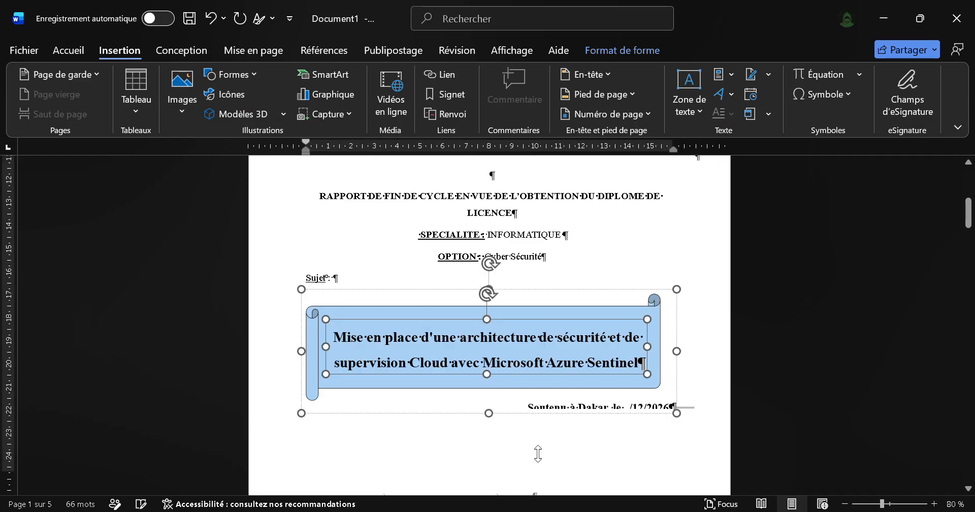
click(556, 463)
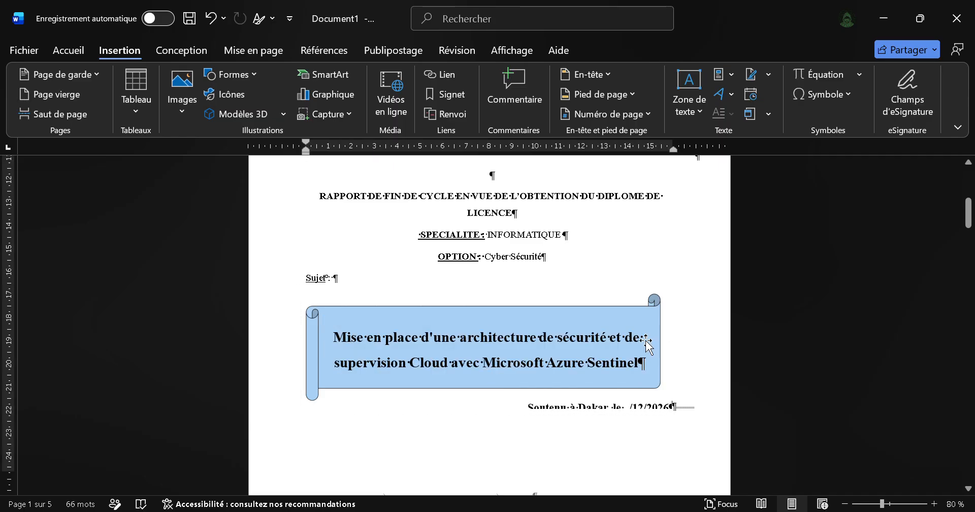
click(528, 344)
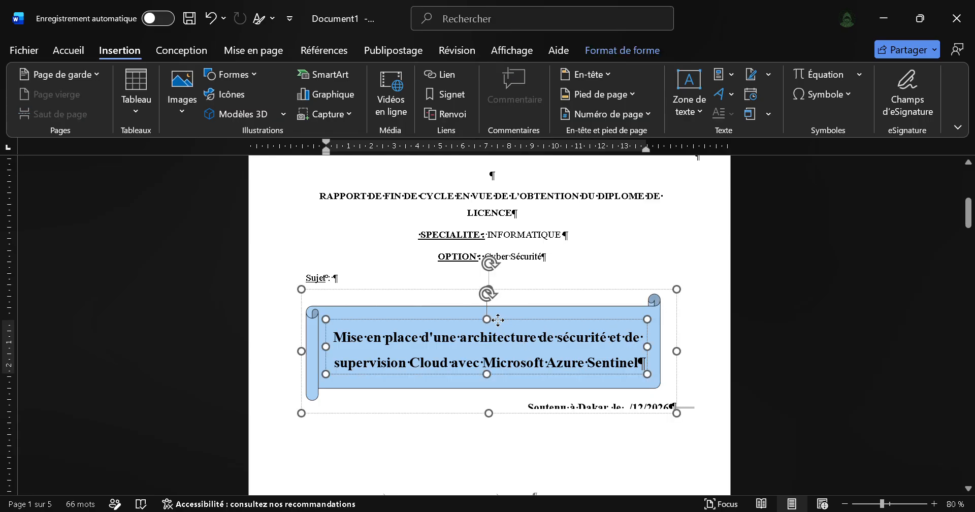
drag(497, 316, 498, 320)
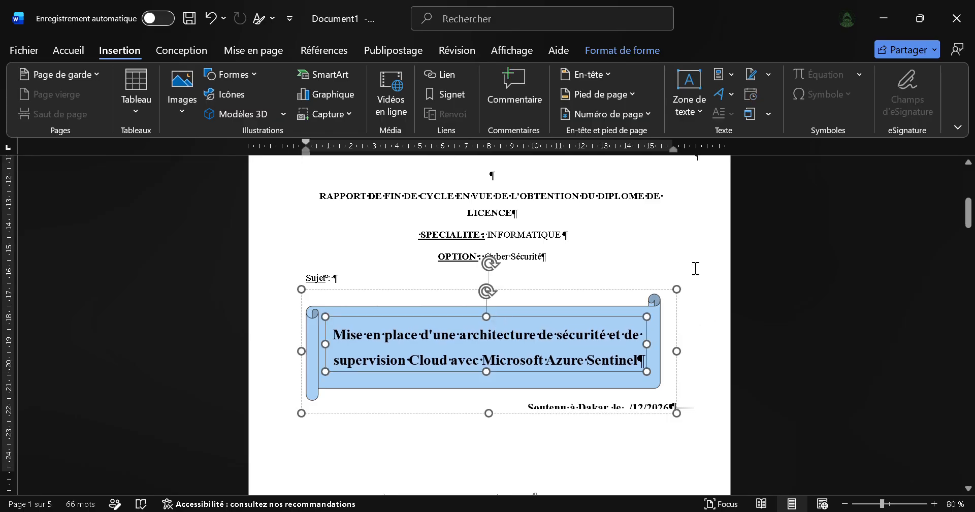
click(535, 421)
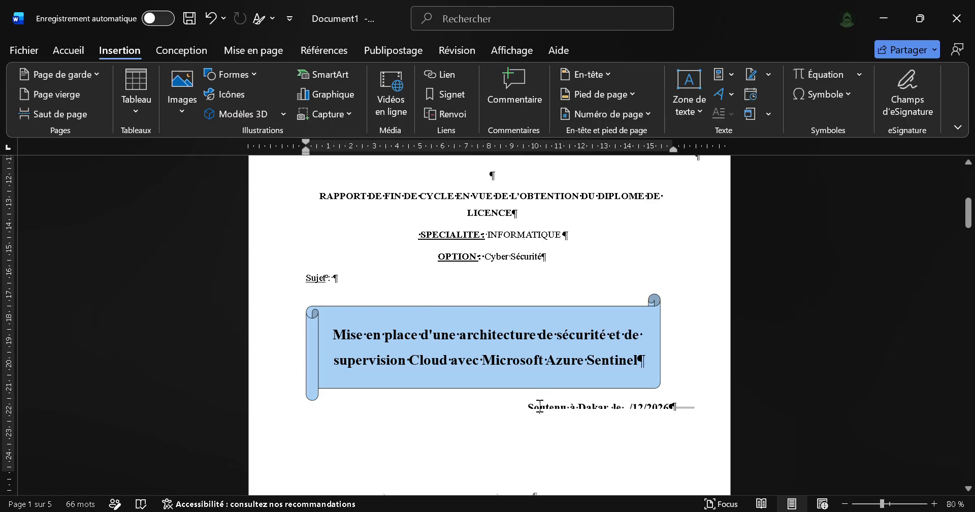
Step: Try to make the whole banner drawing taller by extending its lower edge, and undo the resize
click(539, 408)
drag(489, 414, 499, 429)
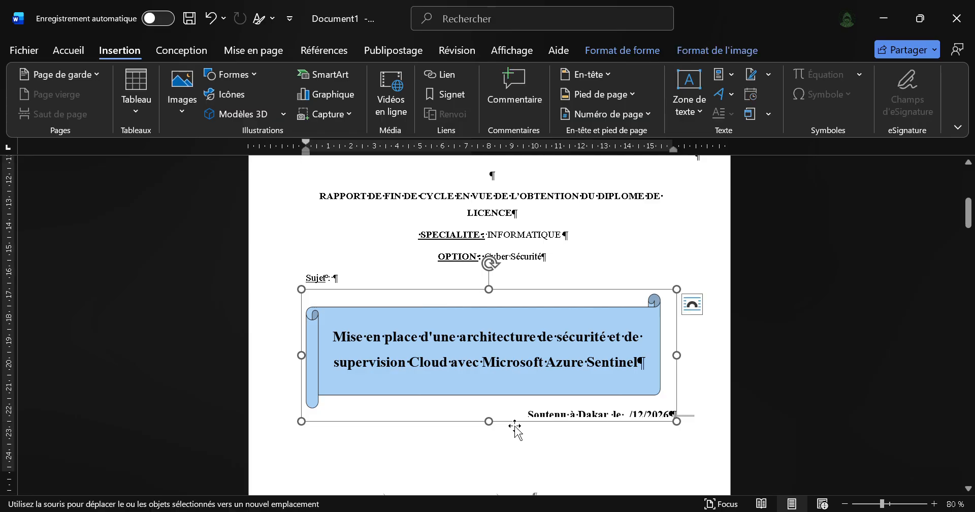
click(517, 430)
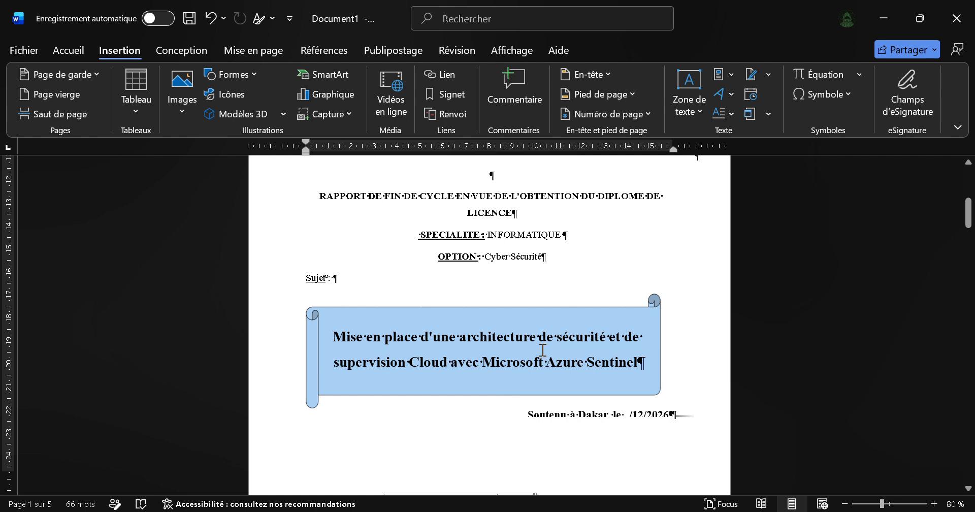
key(ctrl+z)
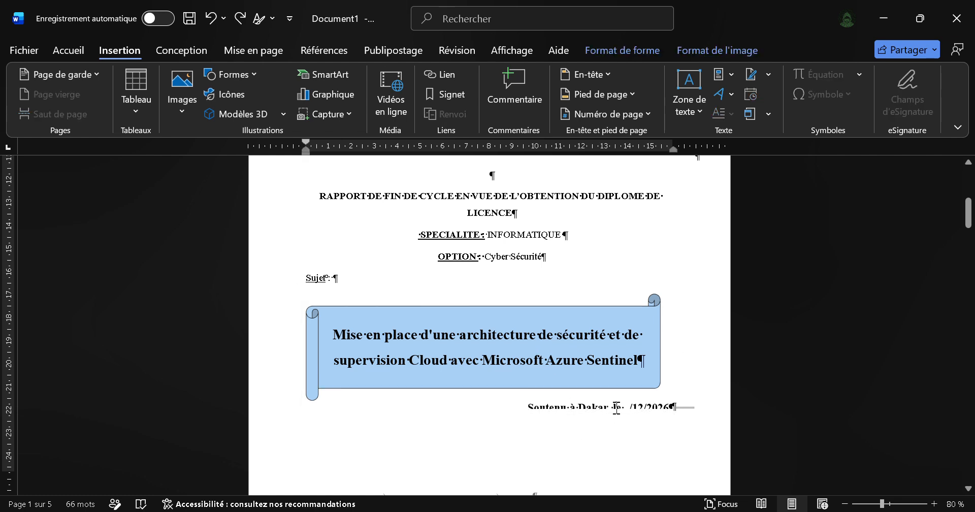
Step: Enlarge the "Soutenu à Dakar" text box to fit its full line and delete the "_/" placeholder before "12/2026"
click(616, 408)
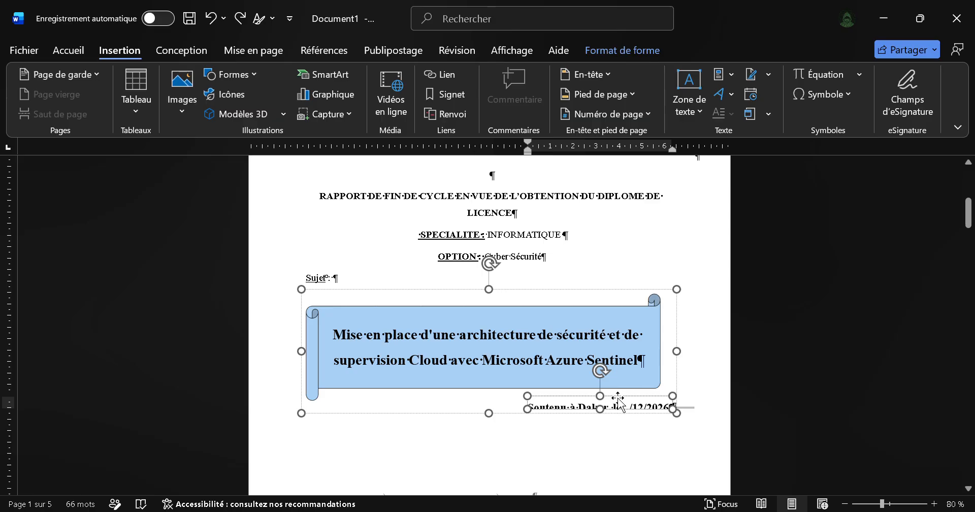
drag(618, 401, 599, 409)
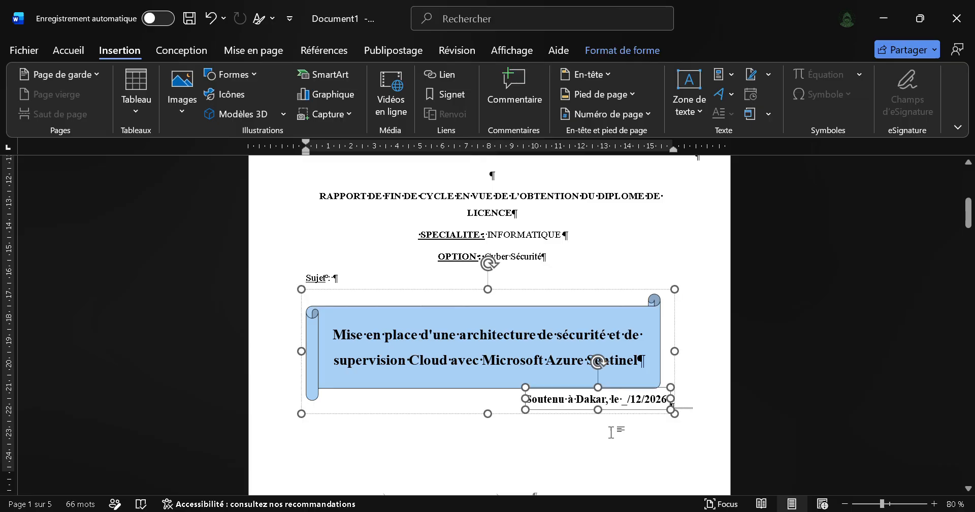
click(611, 432)
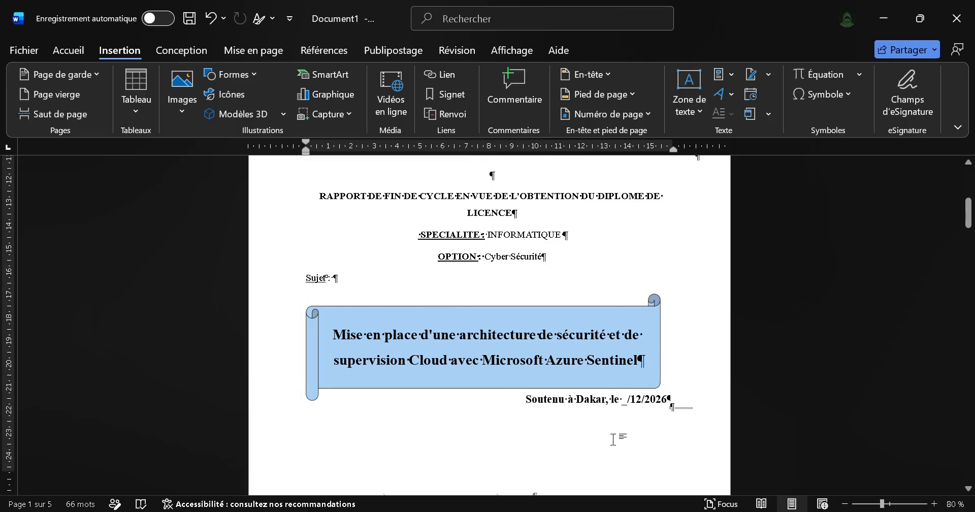
click(629, 402)
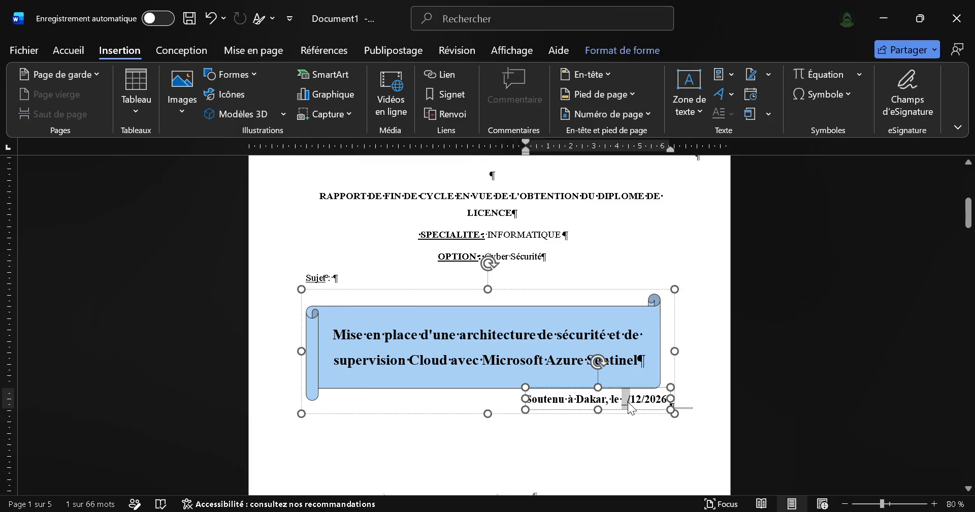
key(BackSpace)
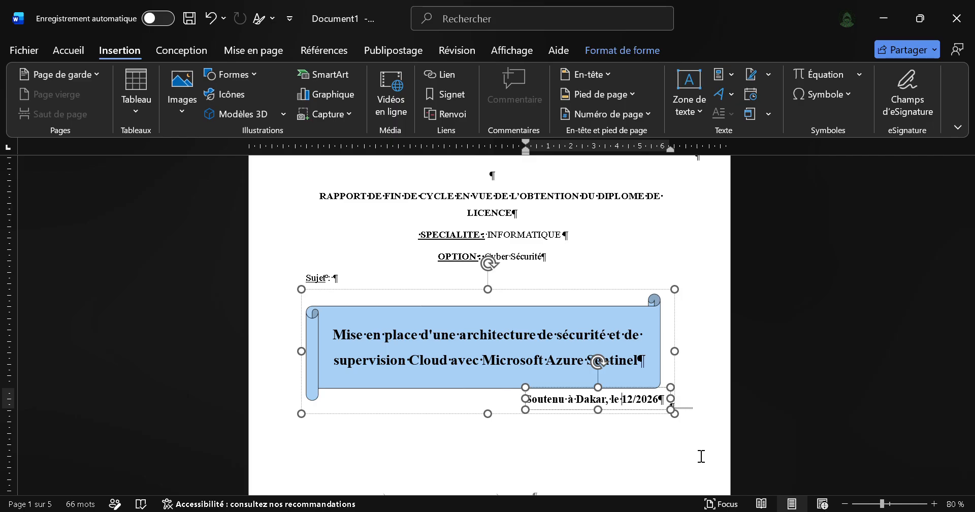
Step: Complete the defence date after "Soutenu à Dakar, le" so that it reads 10/07/2026
text(10/1)
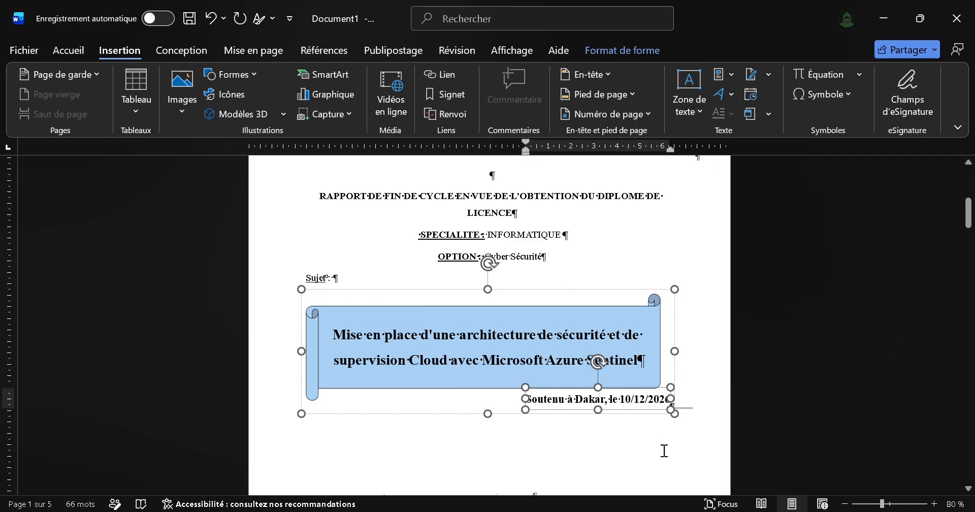
click(641, 401)
key(BackSpace)
key(Delete)
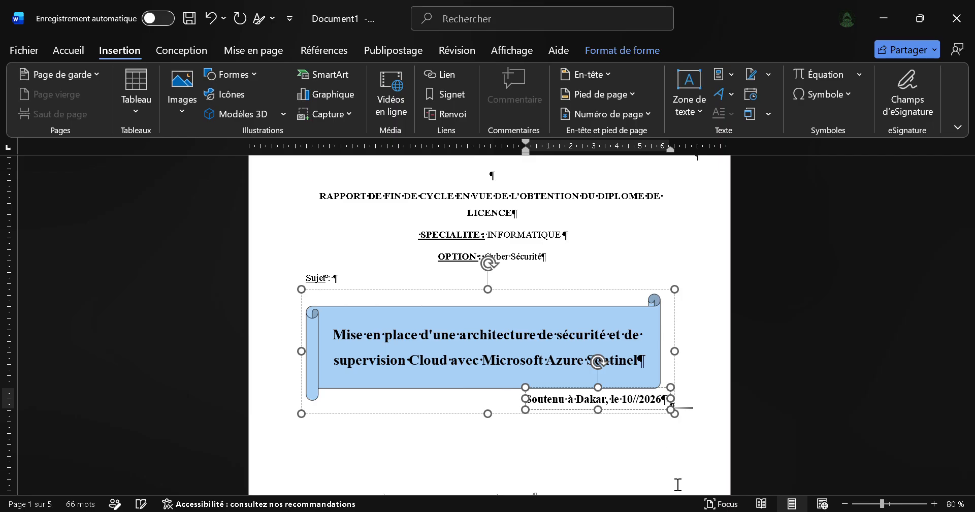
text(07)
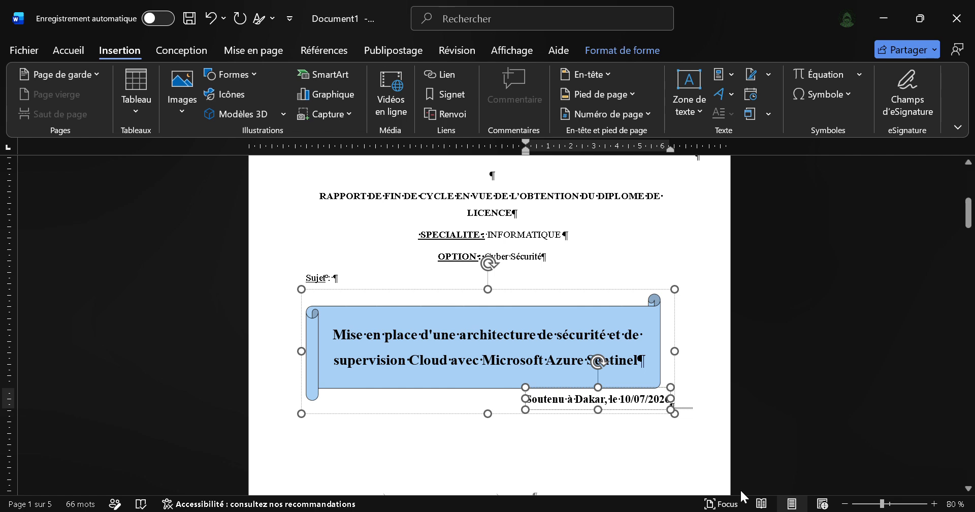
click(700, 453)
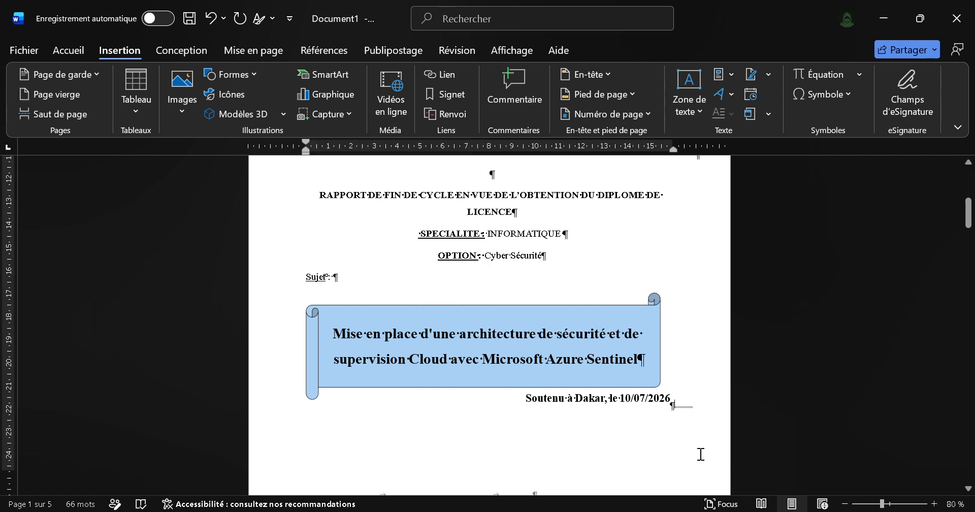
Step: Look over the whole cover page, from the flag and ISI logo down to the date line and page break
scroll(643, 411, down, 5)
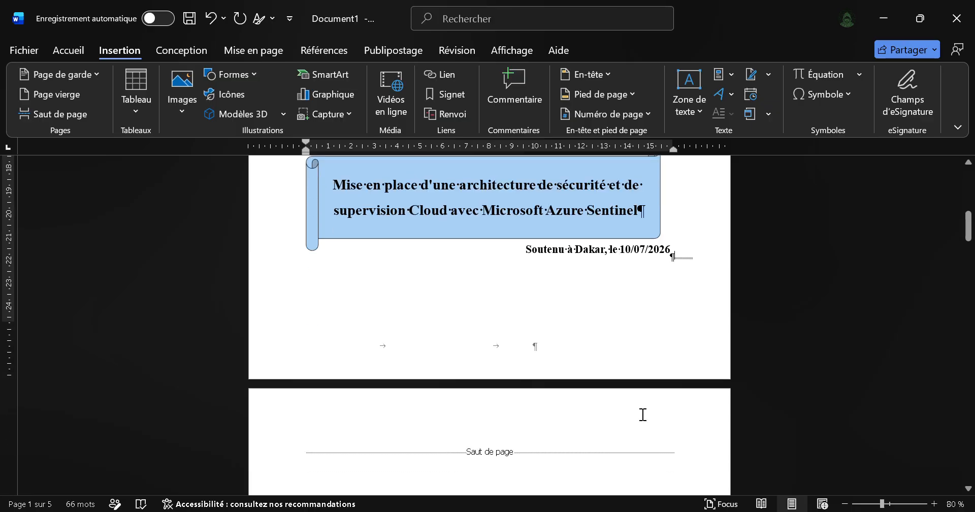
scroll(642, 414, down, 6)
scroll(616, 335, up, 9)
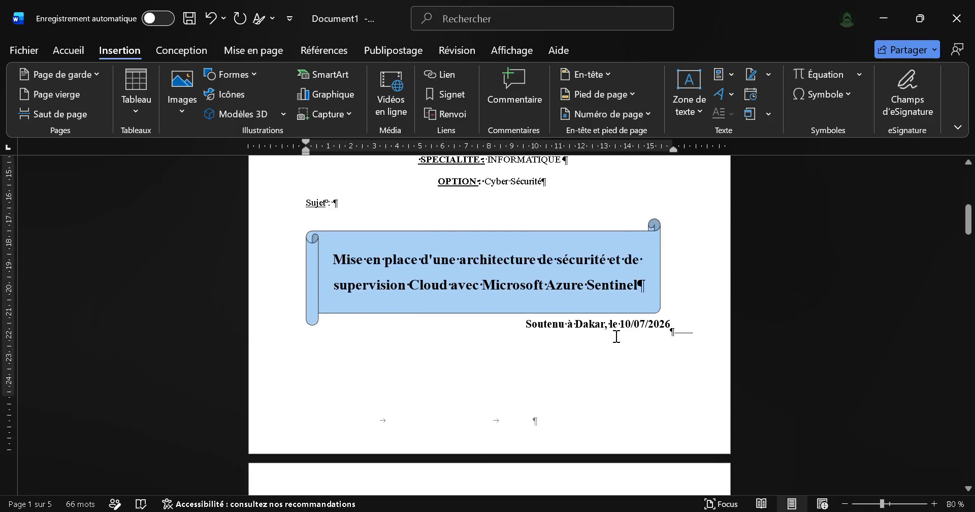
scroll(615, 336, up, 10)
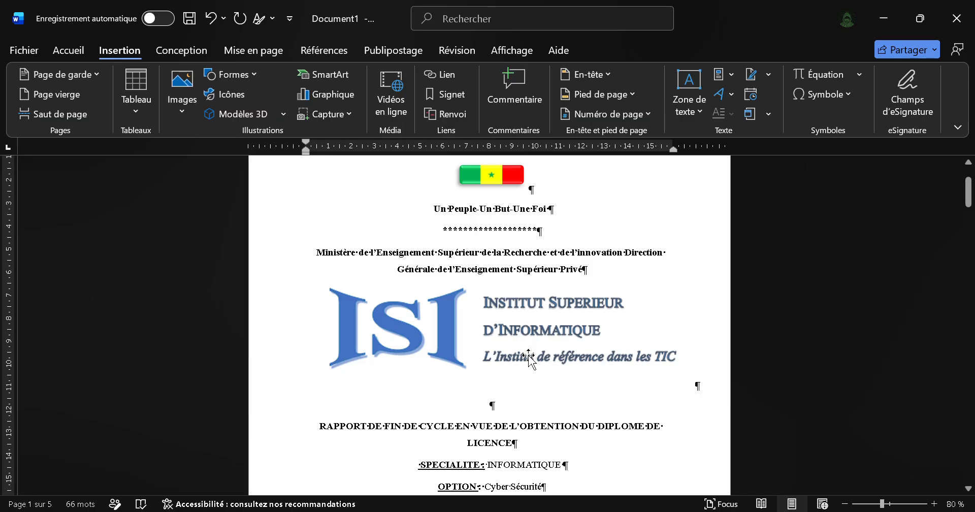
scroll(528, 358, down, 2)
scroll(461, 358, down, 1)
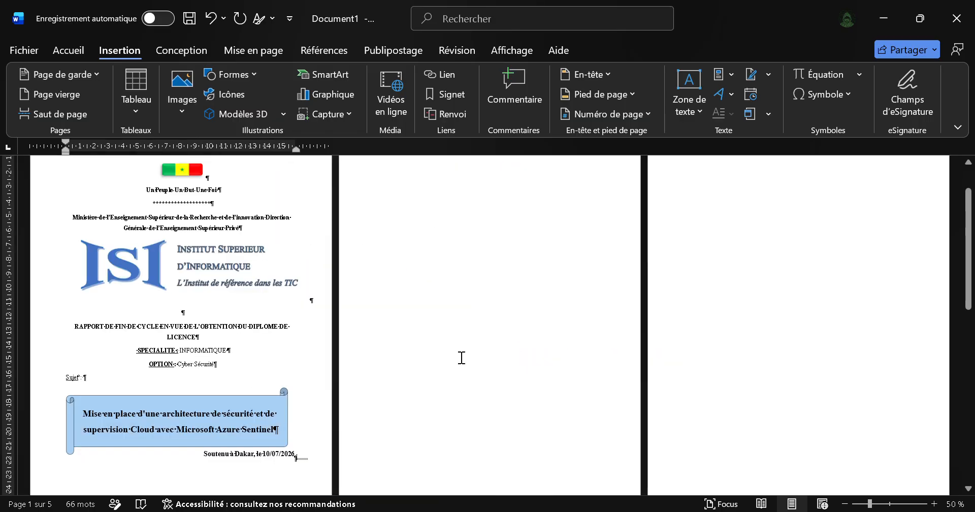
scroll(461, 358, up, 1)
scroll(461, 357, down, 1)
scroll(462, 357, up, 1)
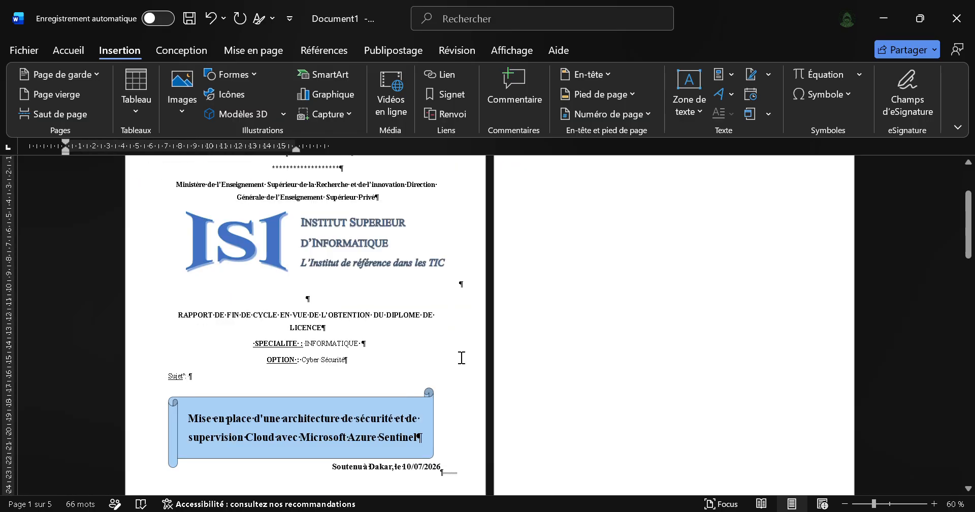
scroll(462, 357, up, 1)
Step: Copy the "Présenté Par" and "Sous la Direction de" block from Prototype_Rapport_fin_cycle.pdf in the browser and return to Word
key(alt+Tab)
key(alt+shift+Tab)
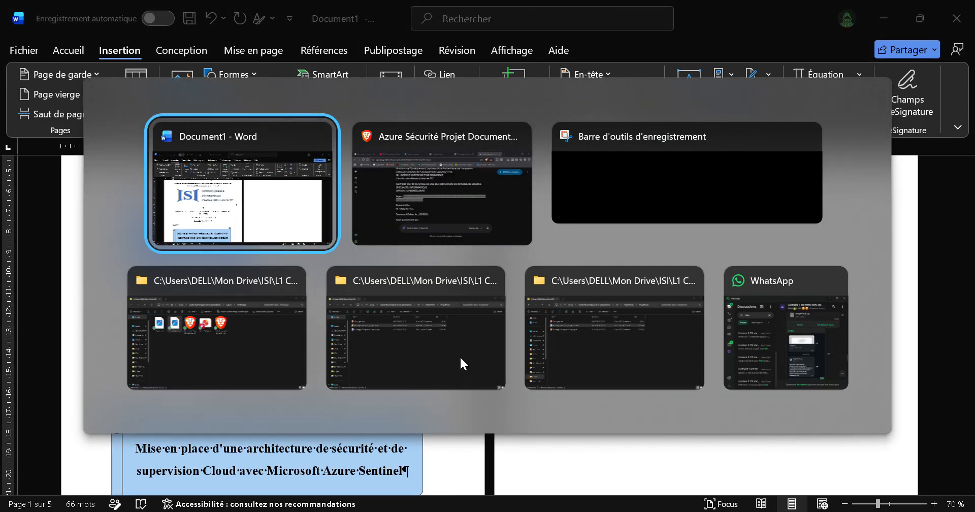
key(alt+Tab)
click(609, 12)
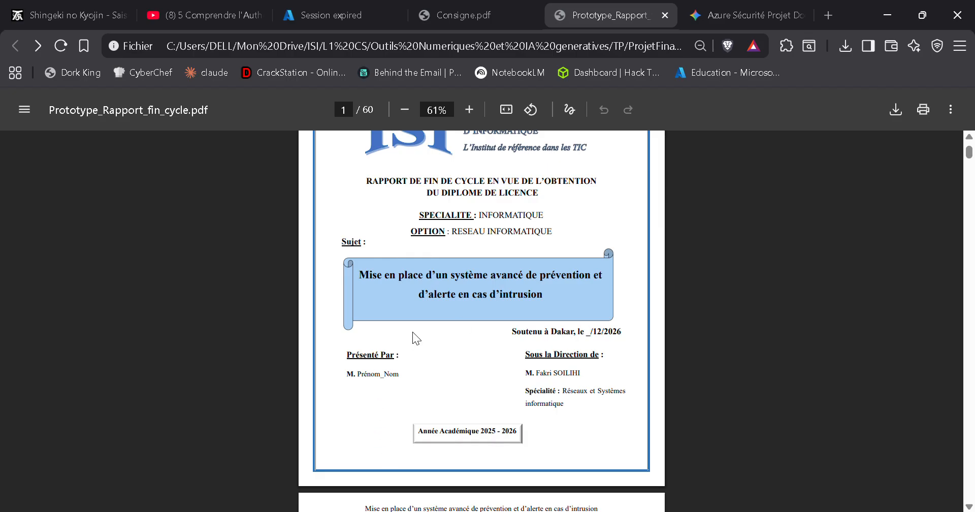
scroll(412, 331, up, 2)
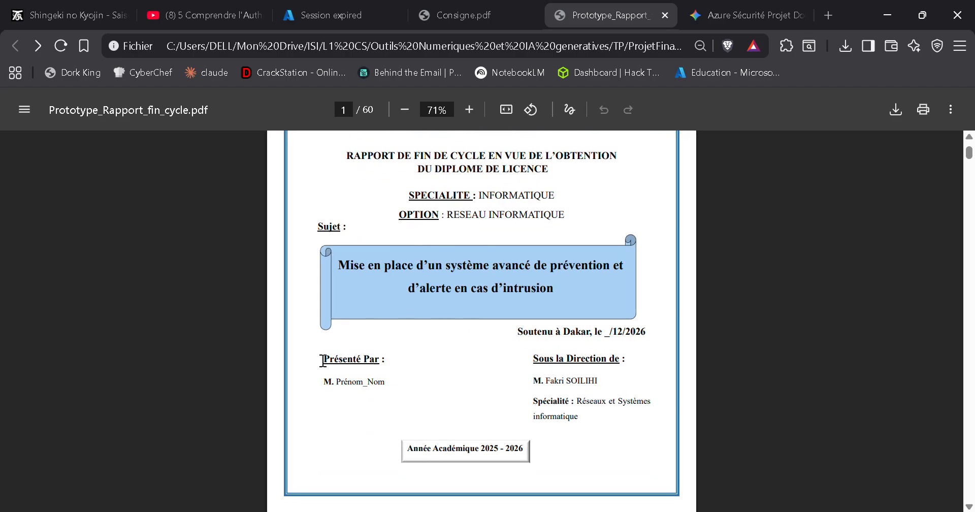
drag(322, 359, 586, 425)
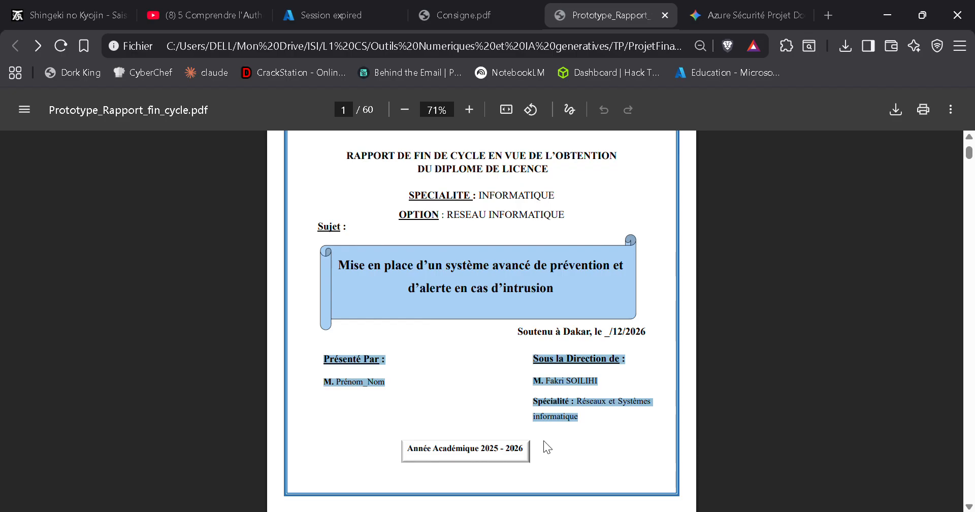
click(532, 448)
key(alt+Tab)
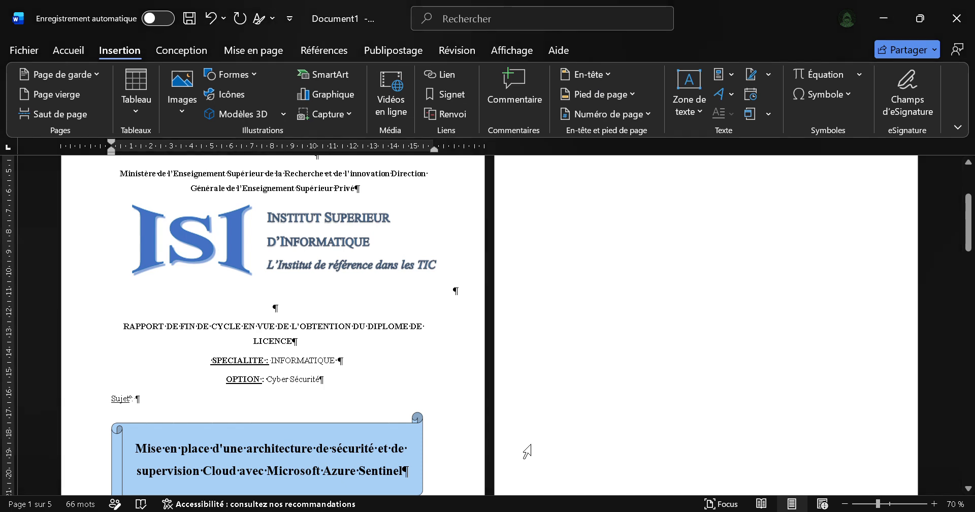
Step: Move the subject banner drawing slightly upward, closer to the "Sujet :" line on the cover page
ctrl+scroll(455, 414, up, 2)
scroll(456, 414, down, 10)
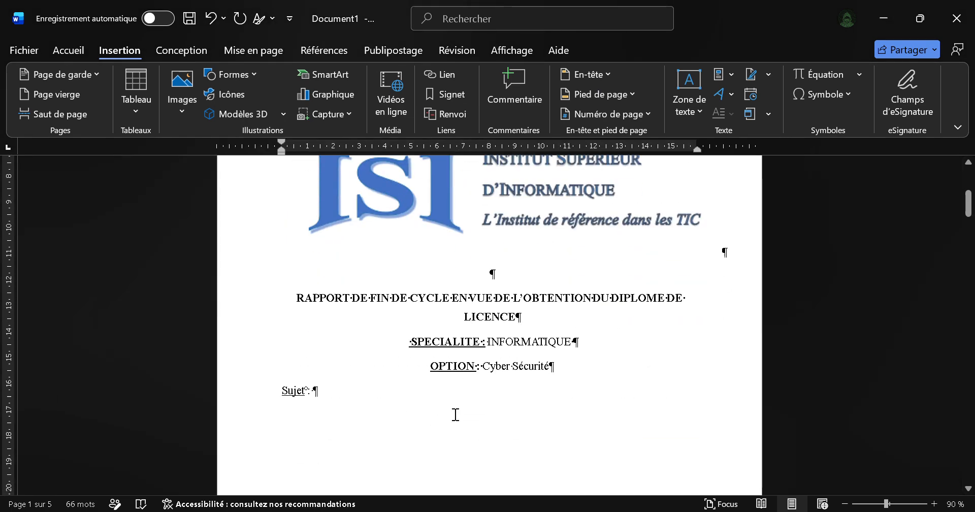
scroll(456, 414, down, 1)
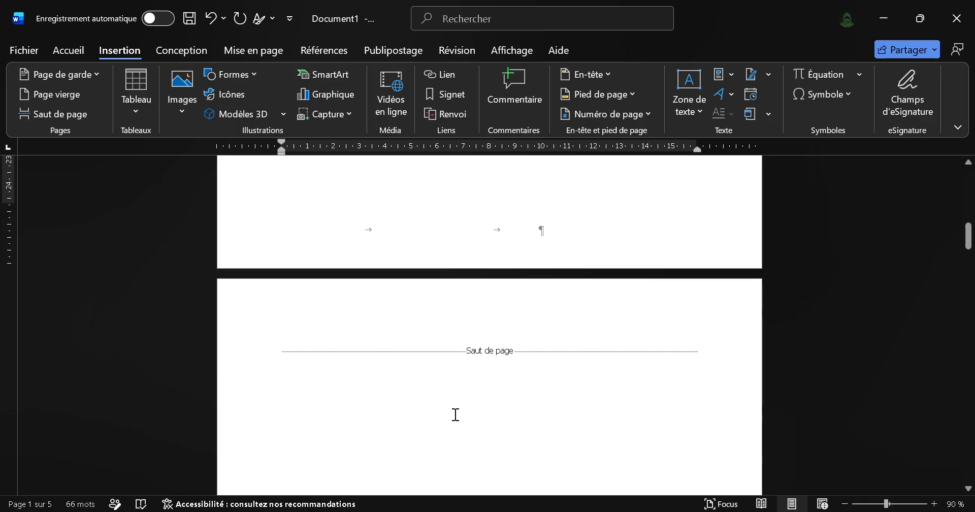
scroll(455, 414, up, 3)
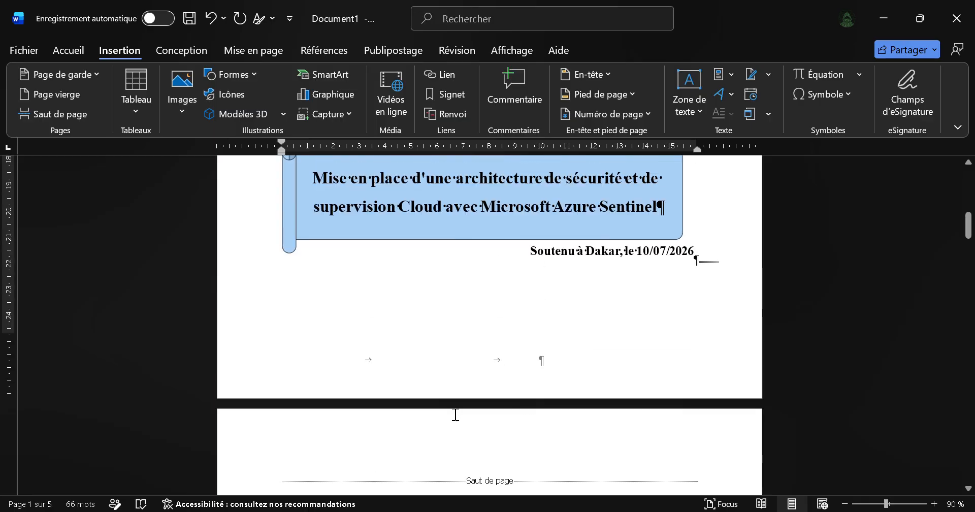
scroll(481, 339, down, 2)
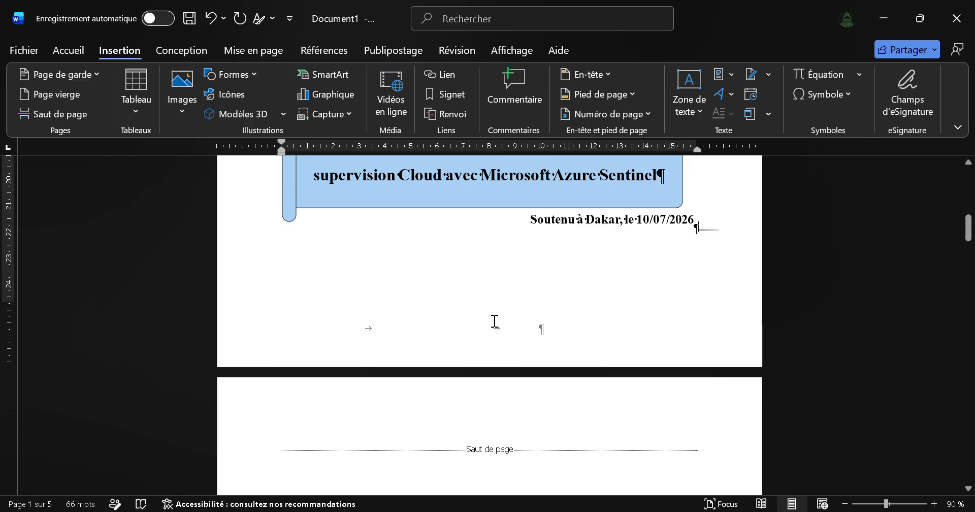
scroll(495, 321, down, 3)
scroll(460, 311, up, 5)
scroll(630, 226, up, 3)
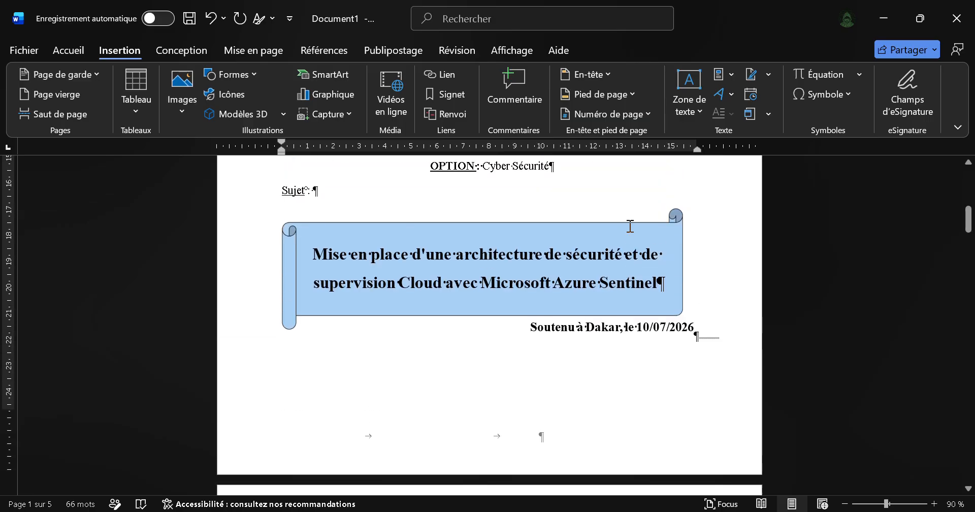
scroll(626, 229, up, 3)
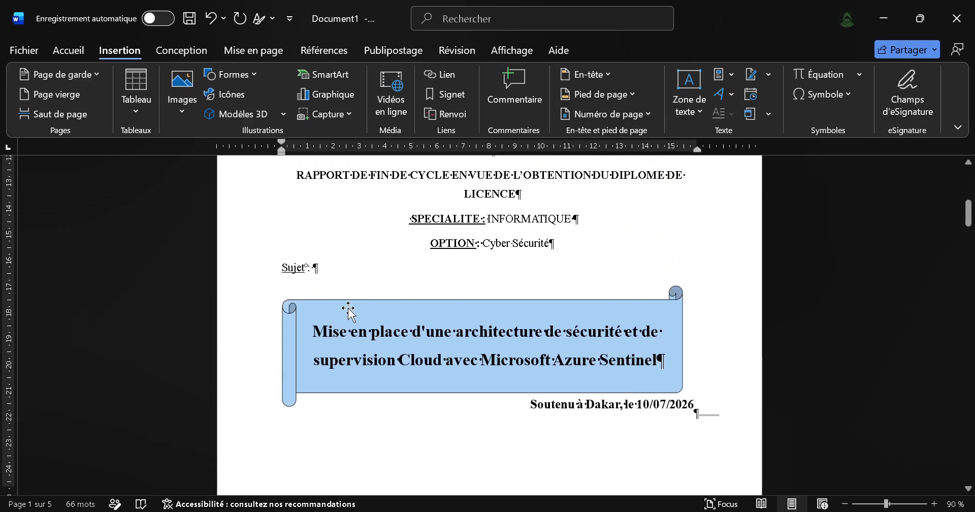
drag(349, 307, 342, 286)
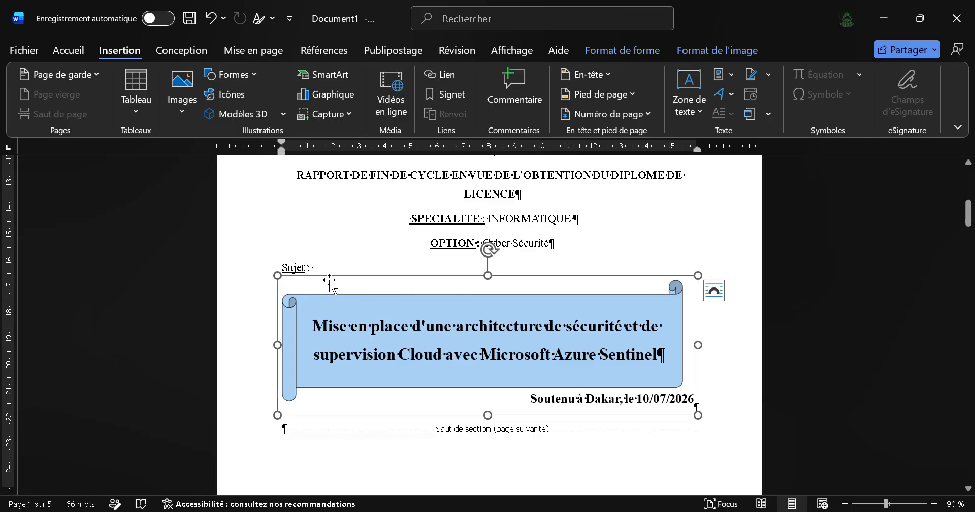
click(602, 459)
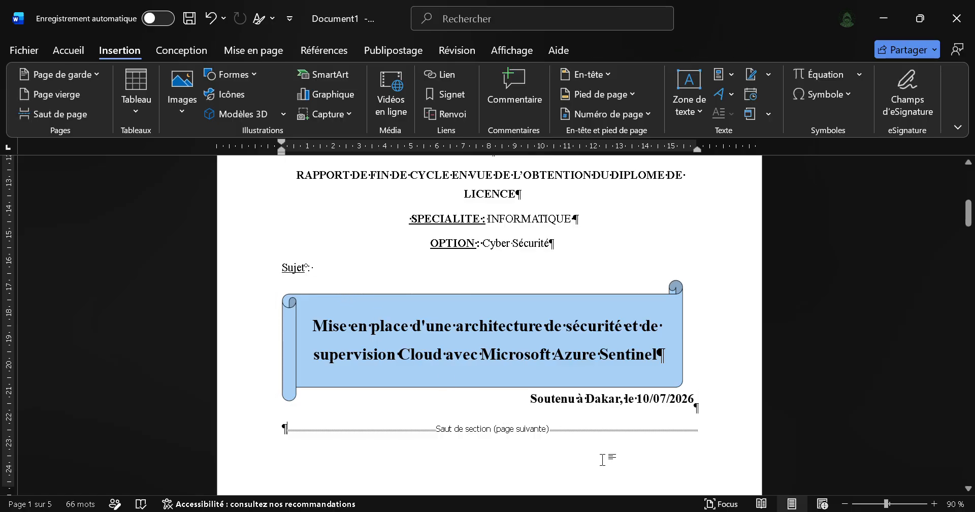
Step: Make the word "Sujet" above the banner bold
triple_click(300, 273)
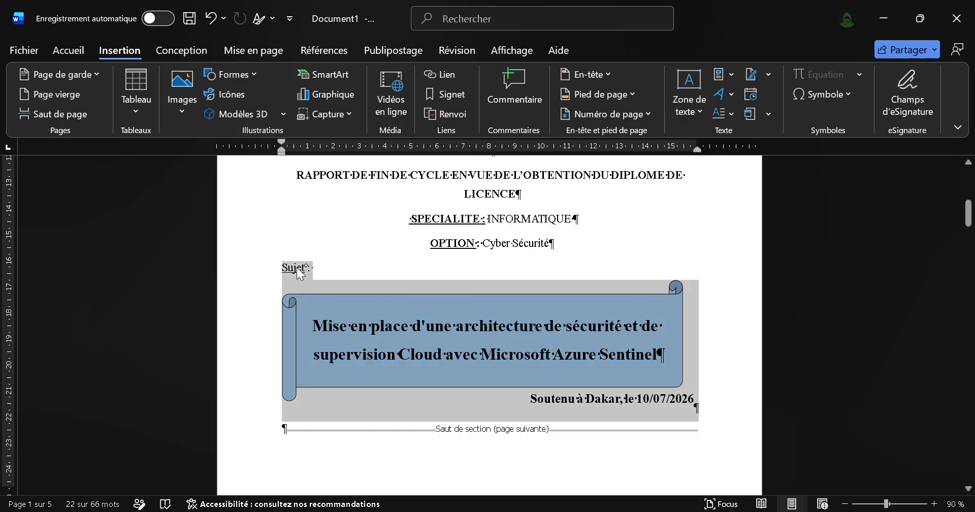
double_click(300, 274)
key(ctrl+b)
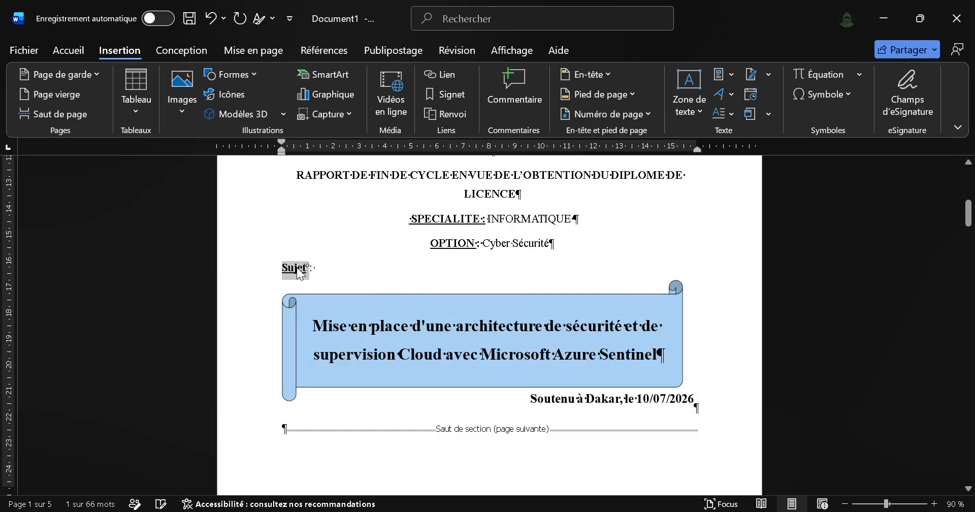
click(602, 443)
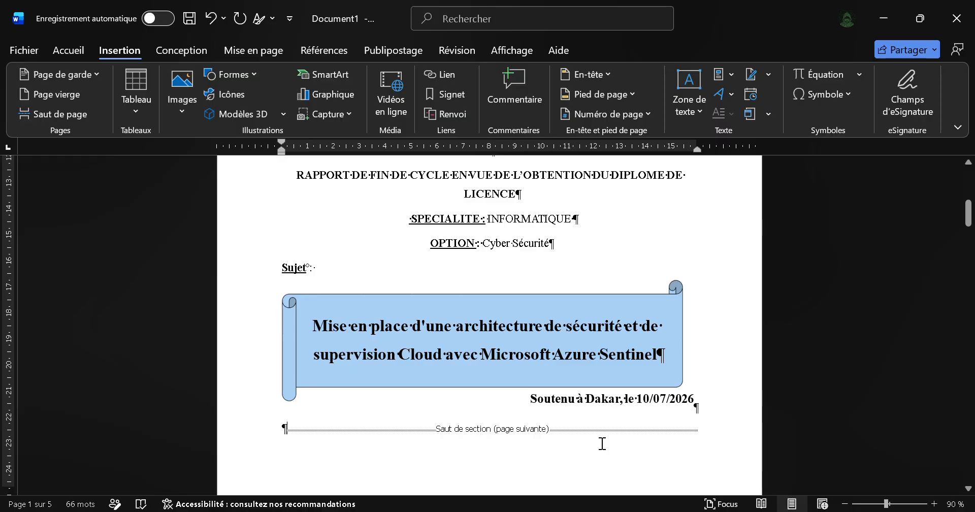
Step: Paste the copied "Présenté Par" and "Sous la Direction de" block on the empty line below the banner
click(287, 426)
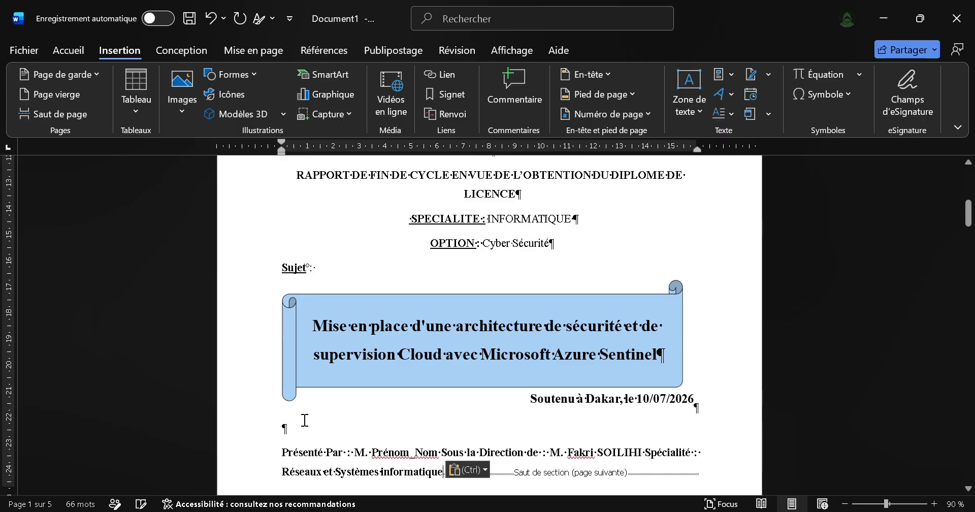
scroll(400, 419, down, 2)
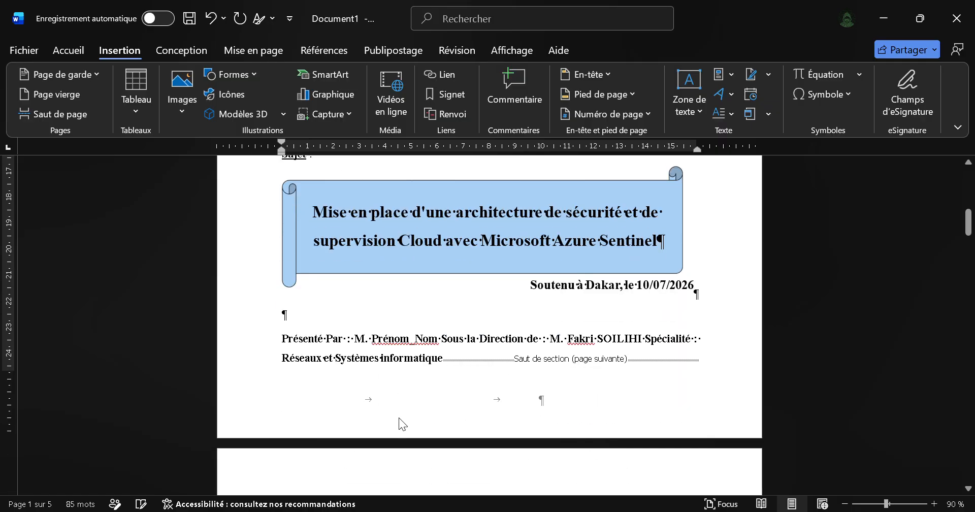
Step: Try a line break after "Présenté Par :" and a tab before "Sous la Direction de", and take both back
click(353, 334)
key(Return)
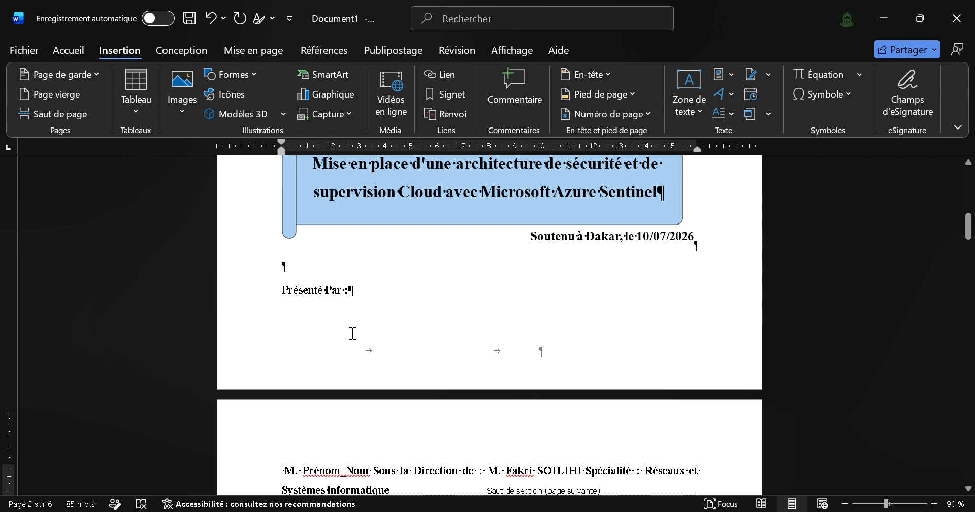
key(ctrl+z)
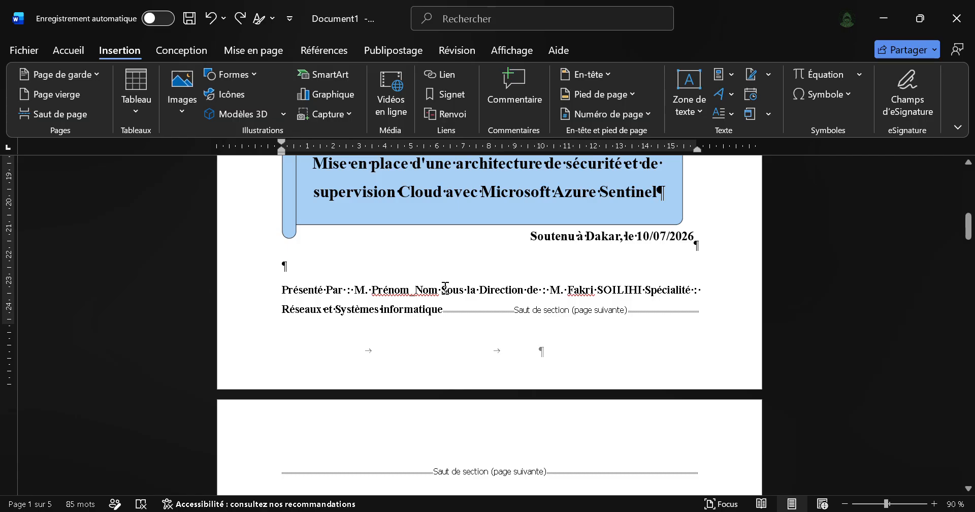
click(444, 289)
key(Tab)
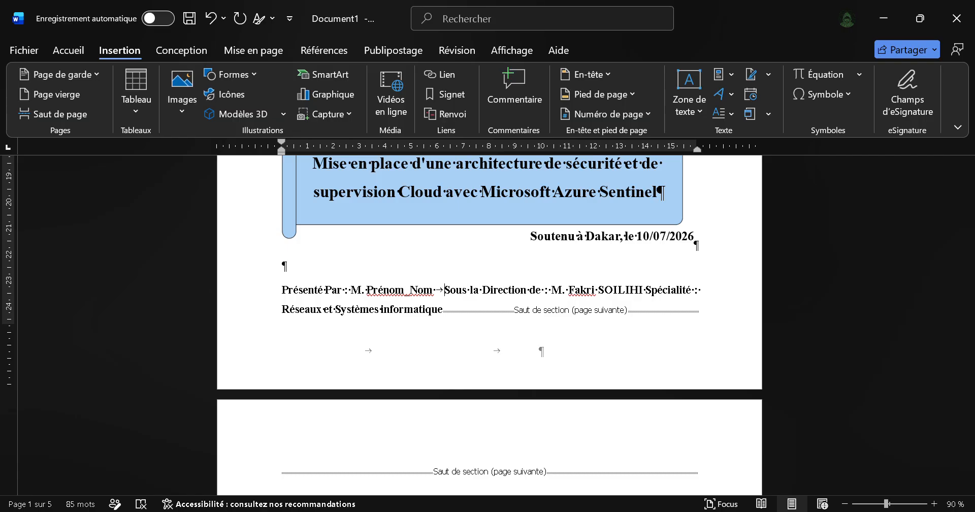
key(BackSpace)
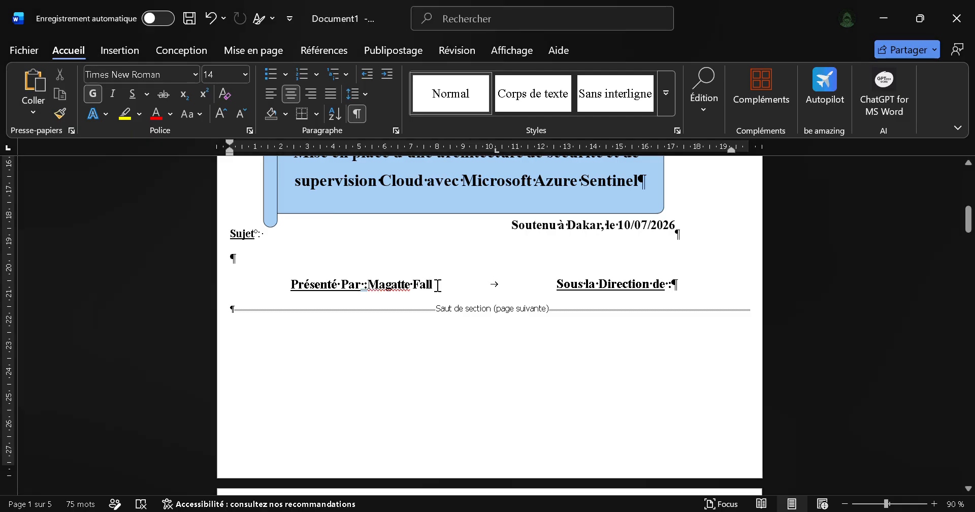
Step: Remove bold from the presenter's name after "Présenté Par :" and start a new line below "Sous la Direction de :"
drag(435, 285, 377, 280)
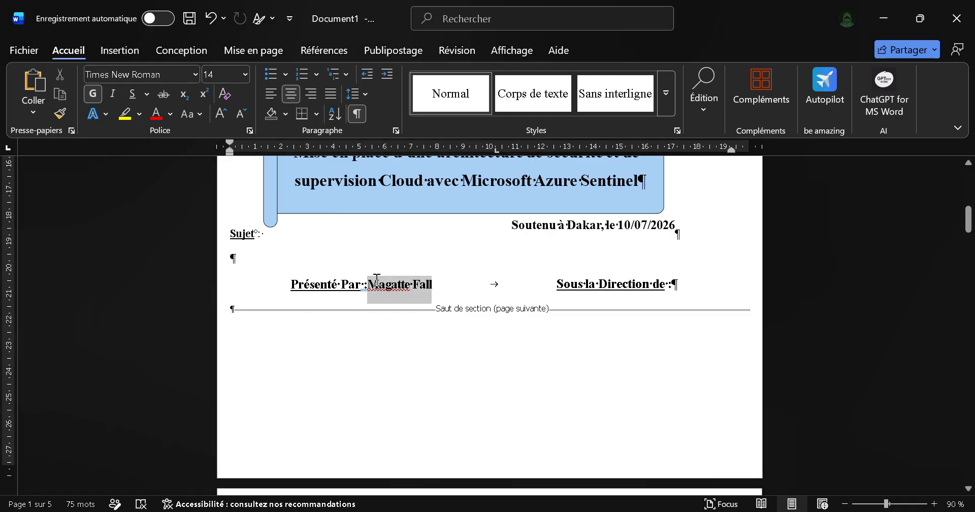
key(ctrl+g)
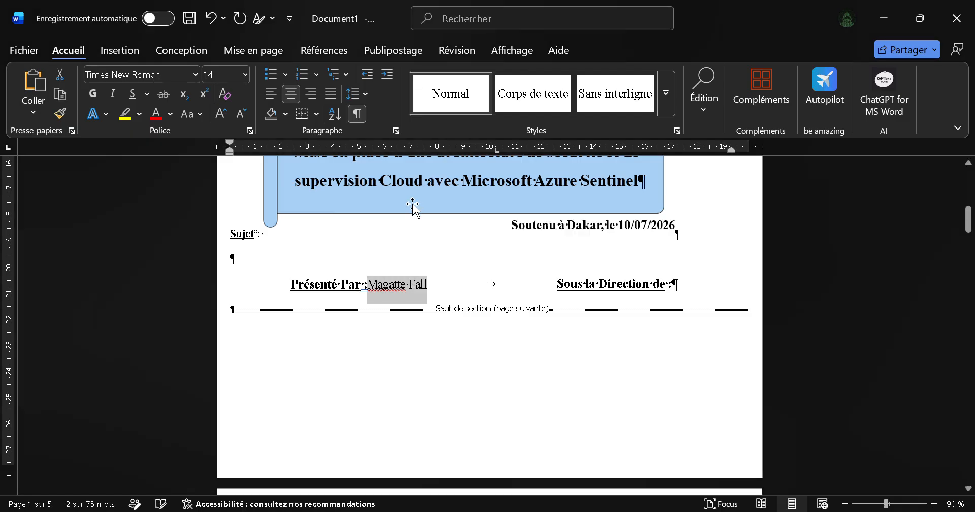
click(370, 288)
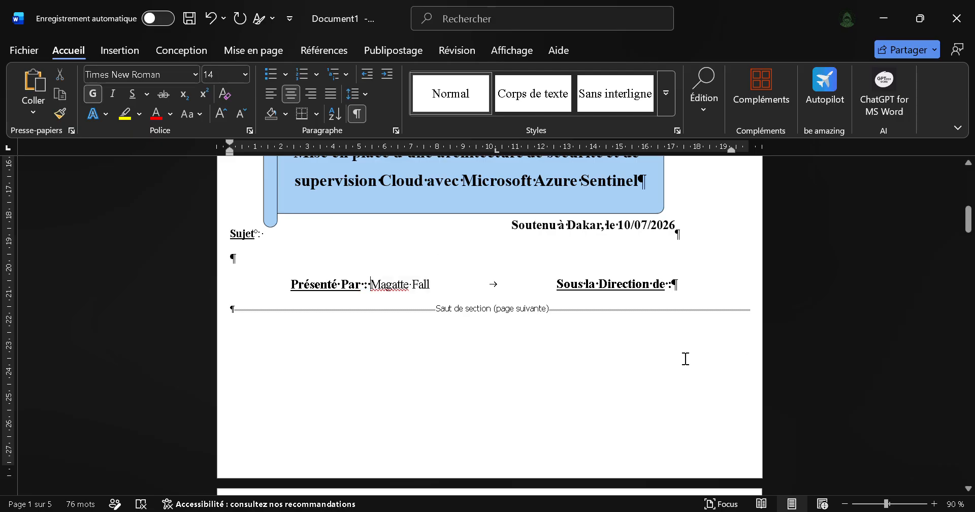
click(702, 284)
key(Return)
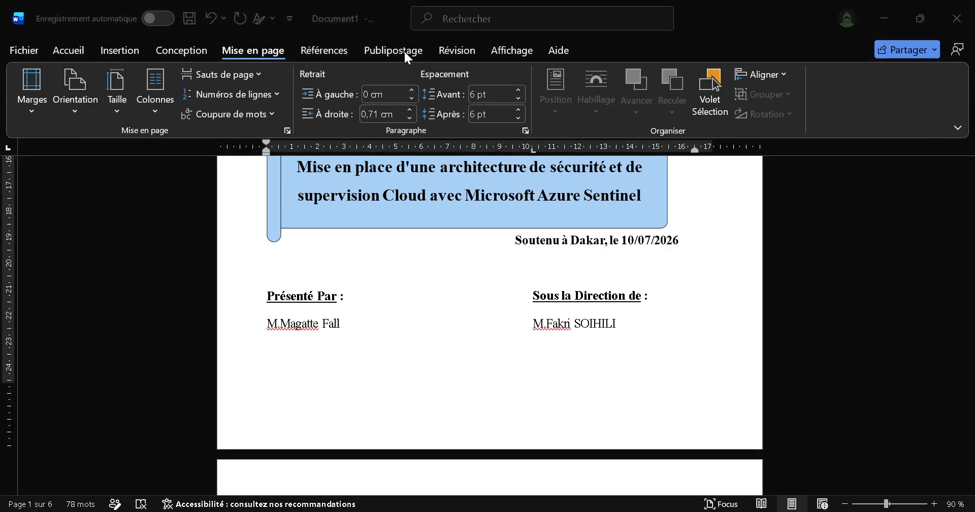
Step: Add the line "Spécialité : Réseaux et Systèmes informatique" below the supervisor's name under "Sous la Direction de :"
click(630, 320)
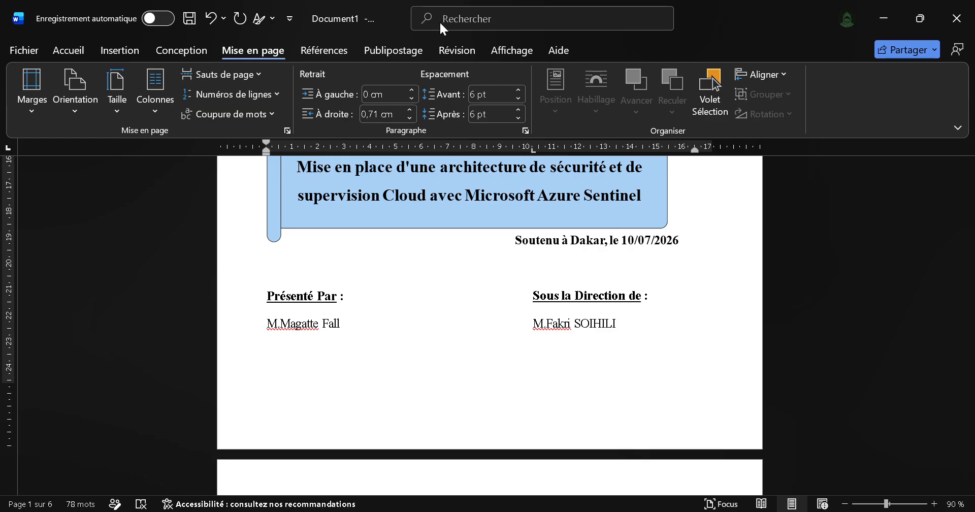
click(414, 30)
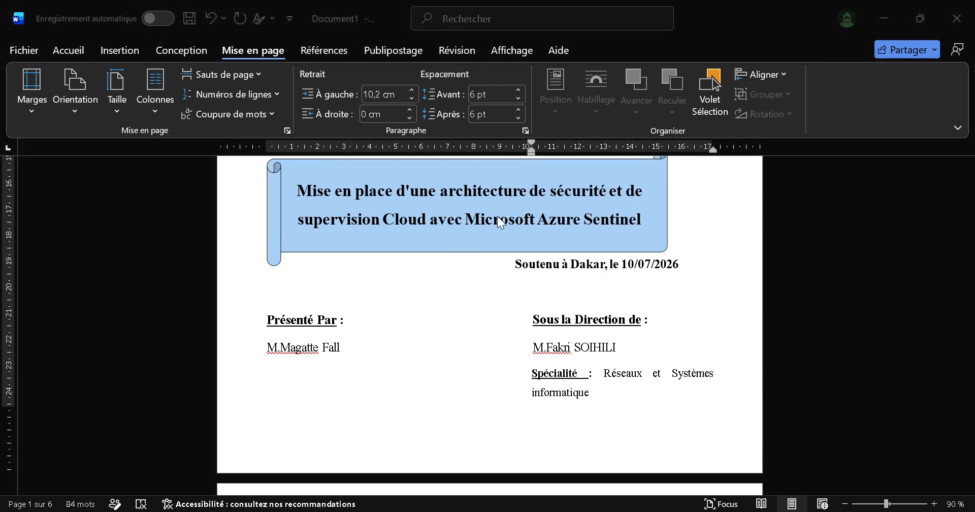
Step: Review the cover page from the banner up to the heading and compare it with the prototype report PDF's cover
scroll(497, 218, up, 6)
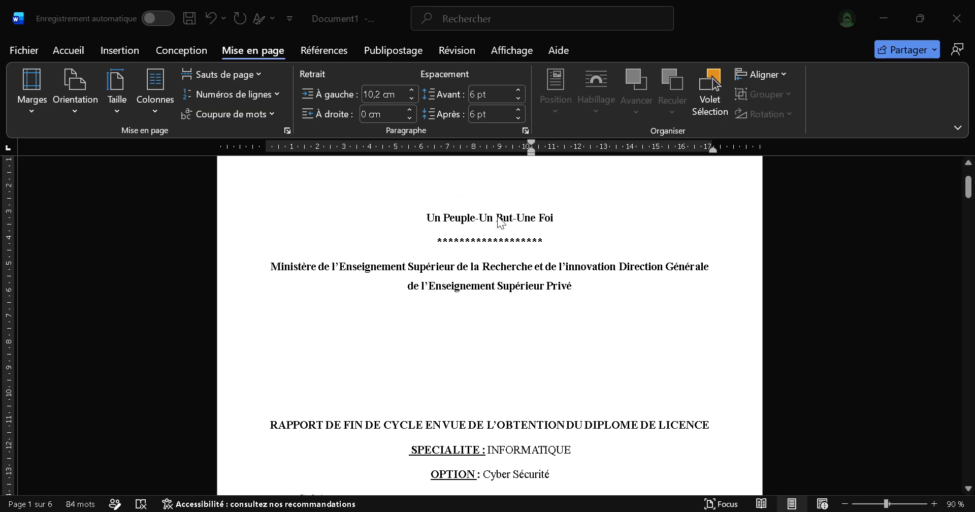
scroll(497, 215, down, 1)
ctrl+scroll(497, 216, down, 3)
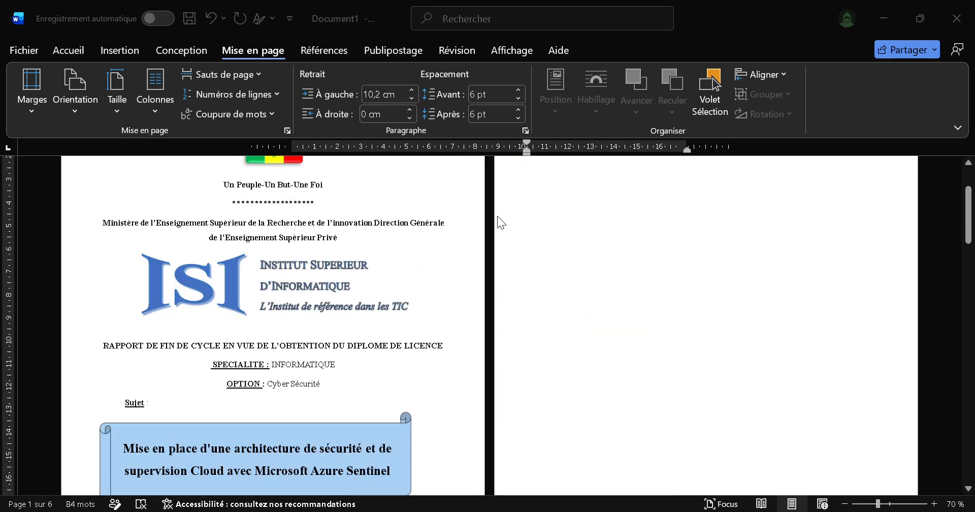
scroll(498, 215, down, 1)
ctrl+scroll(498, 215, up, 2)
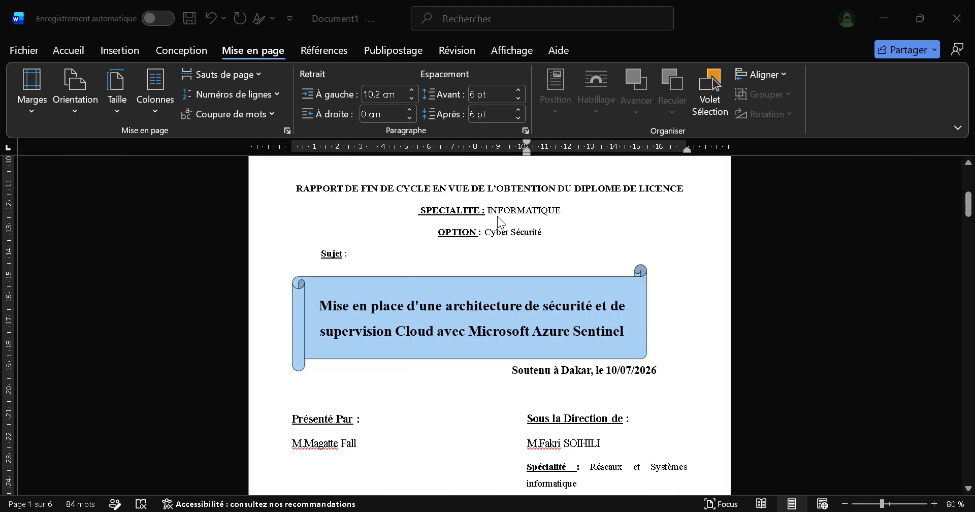
scroll(518, 274, up, 3)
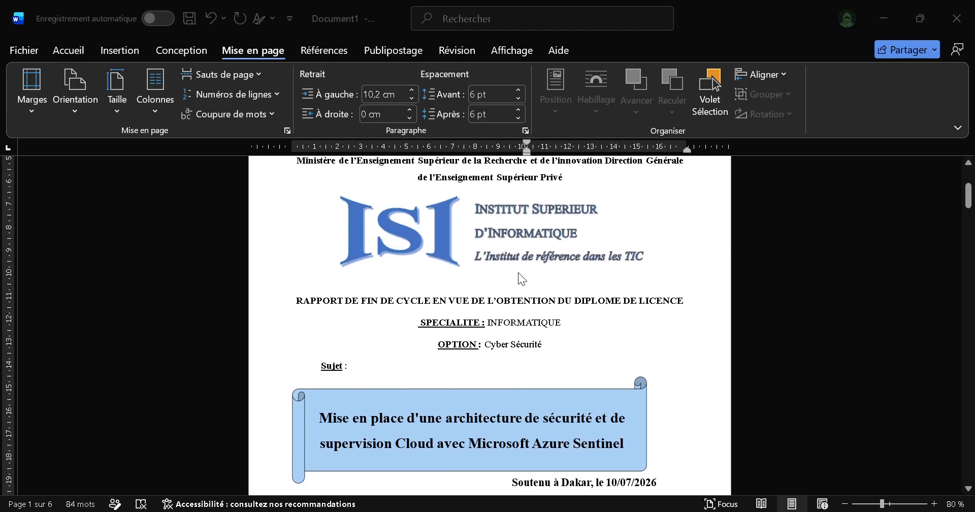
scroll(518, 272, up, 2)
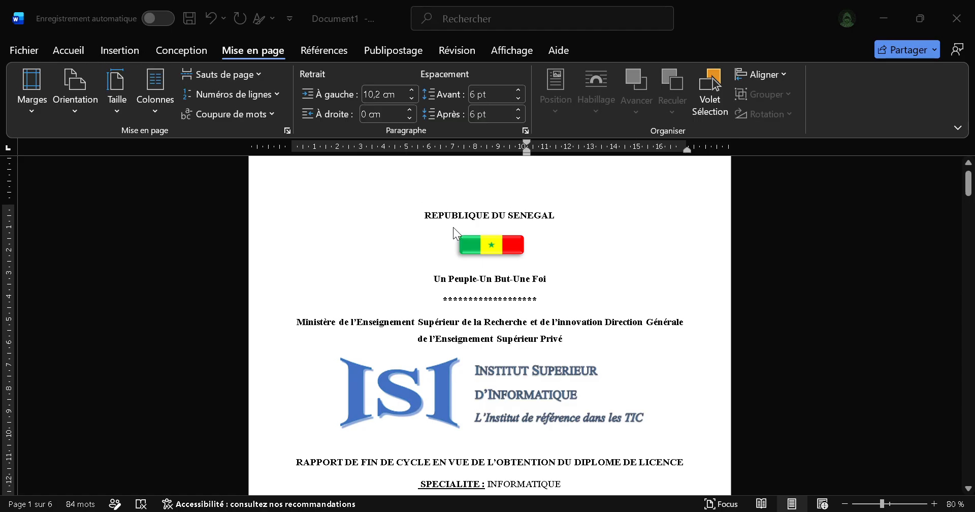
key(alt+Tab)
key(alt+Tab)
key(alt+Tab)
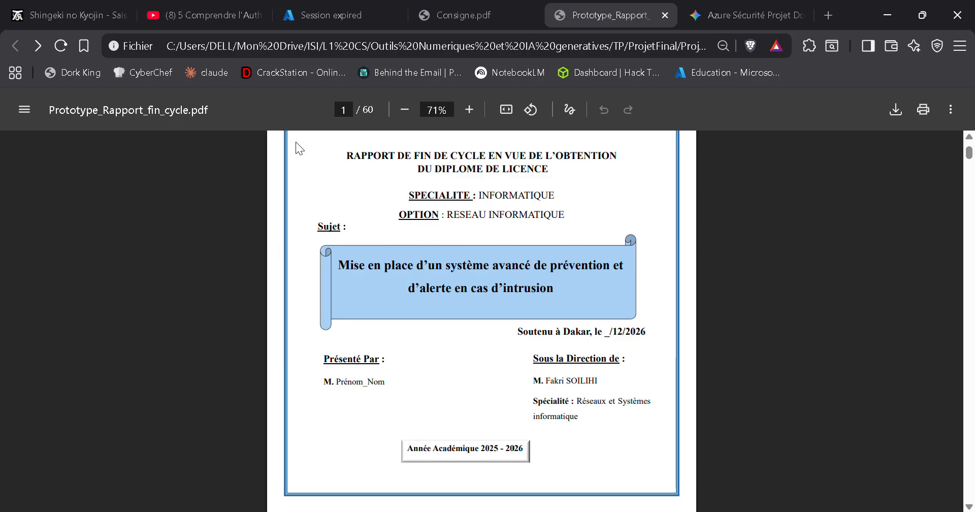
key(alt+Tab)
key(alt+Tab)
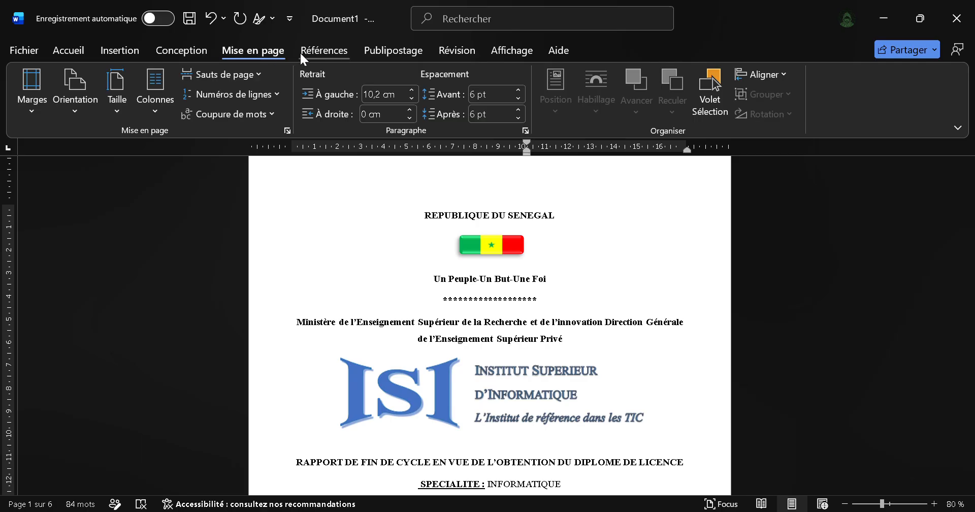
Step: Apply a blue 3 pt thick-and-thin box page border to the whole document
click(129, 52)
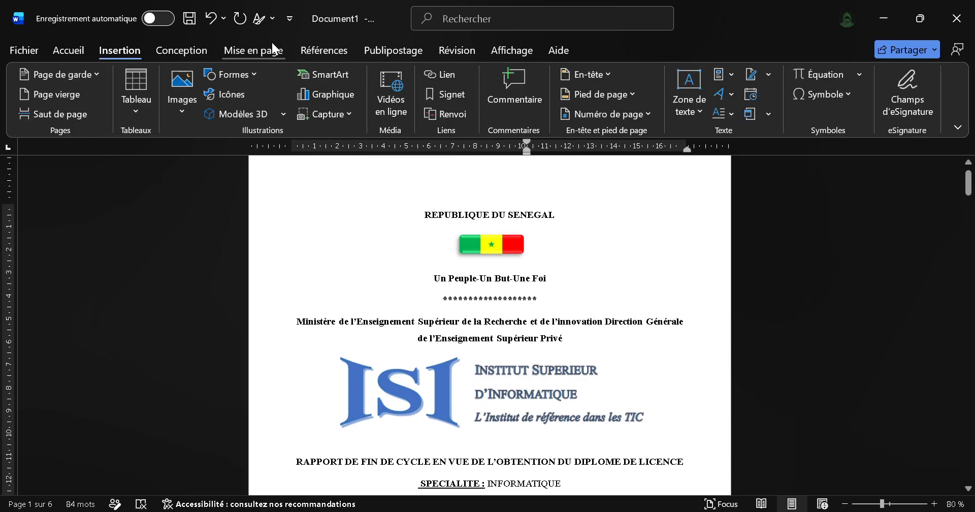
click(202, 50)
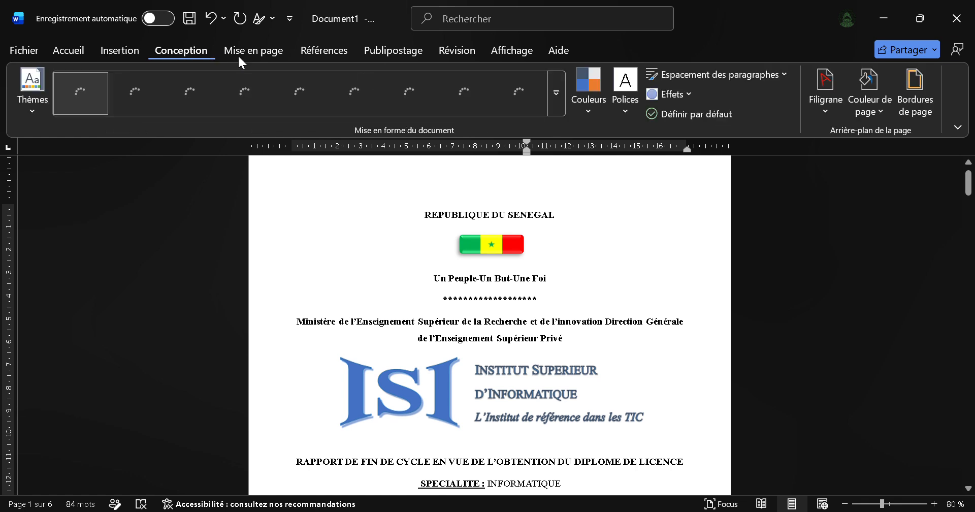
click(906, 110)
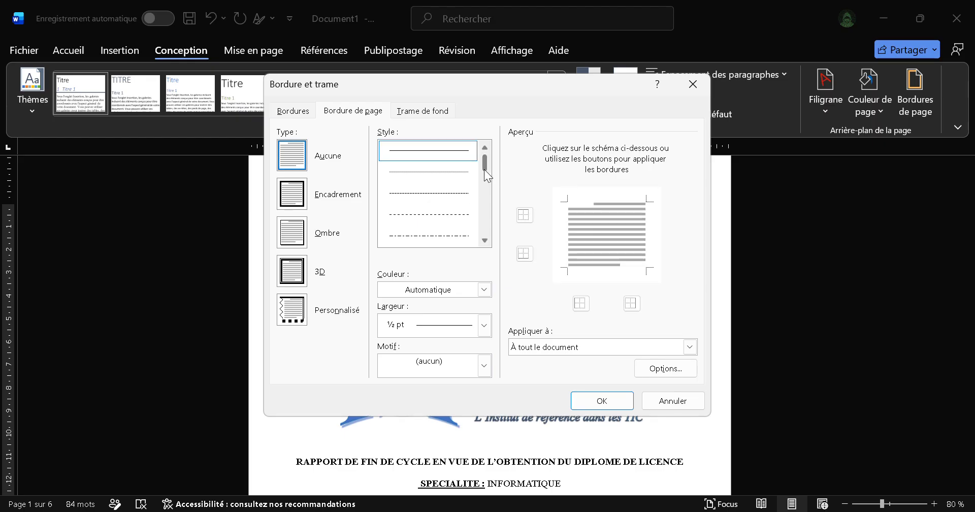
drag(483, 169, 490, 184)
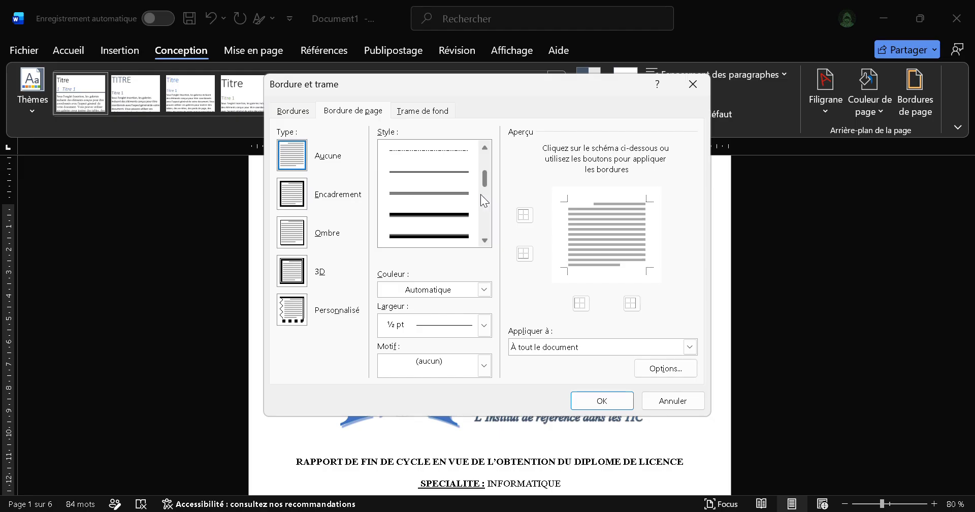
click(451, 215)
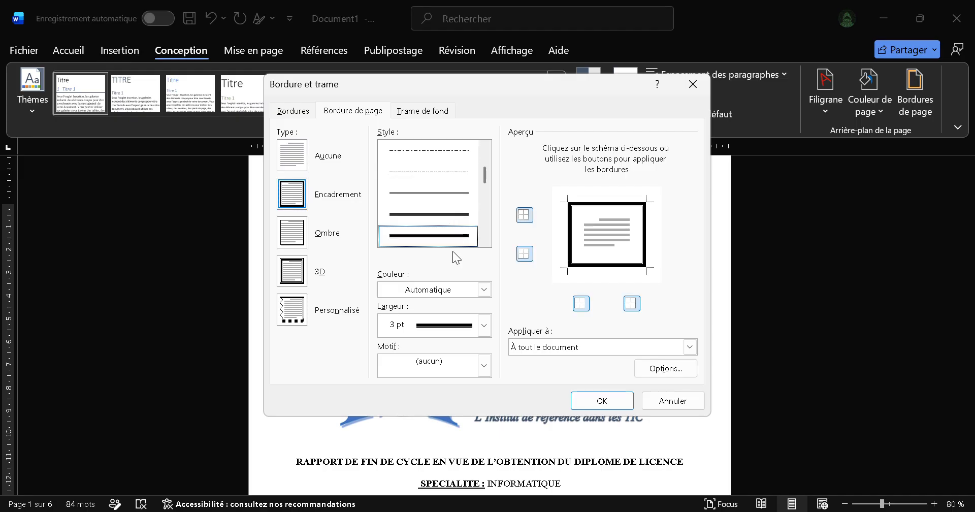
click(485, 289)
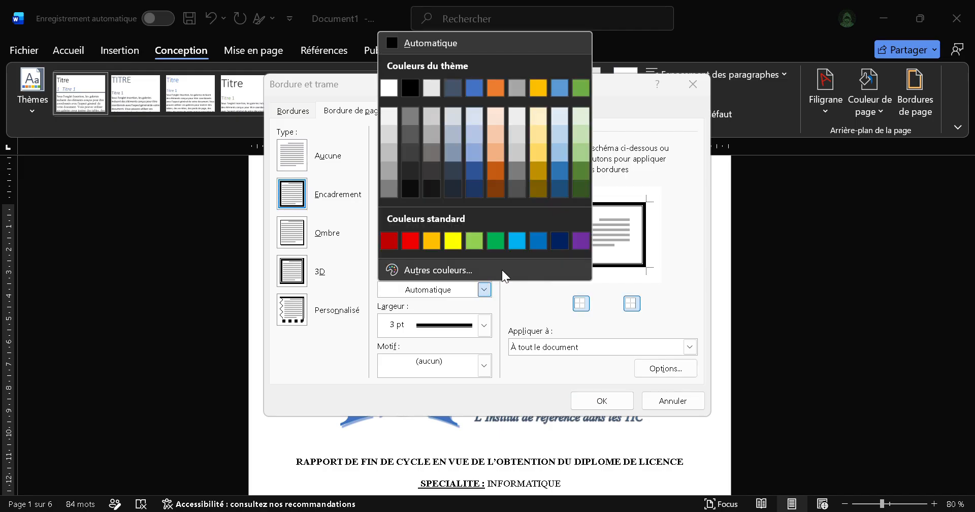
click(474, 90)
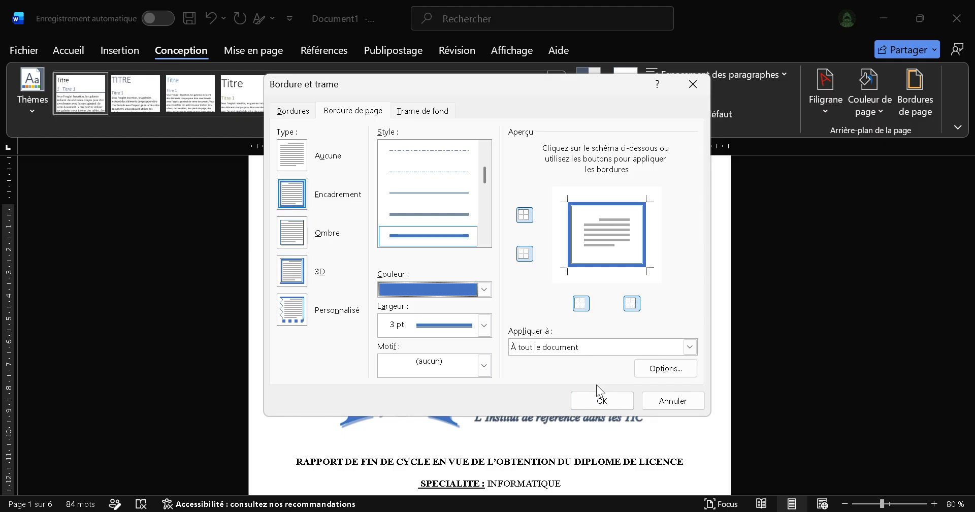
click(602, 400)
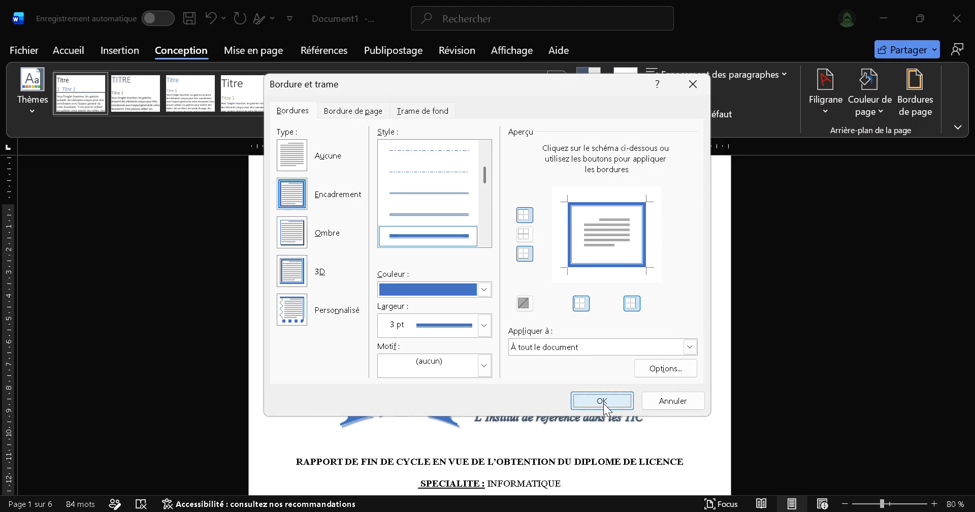
Step: Compare the bordered cover page with the prototype PDF, examining the frame and the area below the presenter and supervisor block
scroll(757, 407, down, 5)
key(alt+Tab)
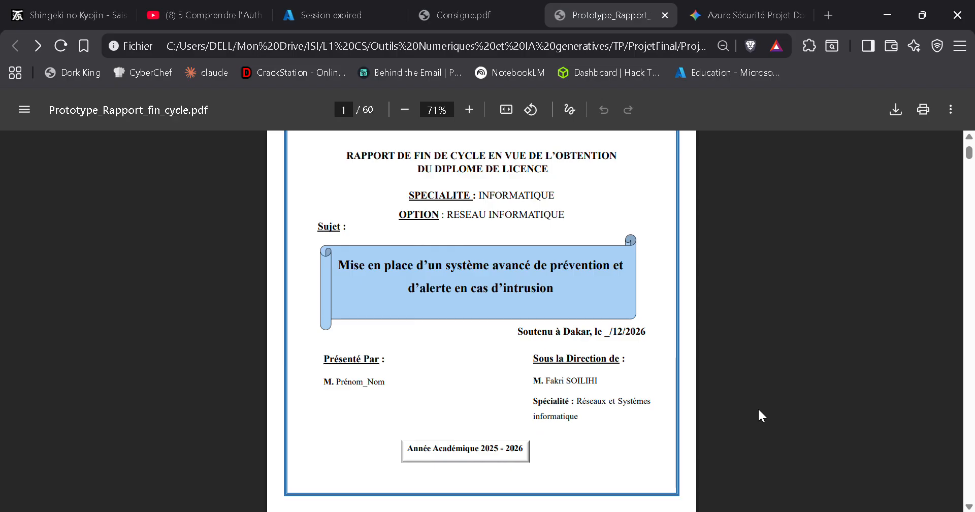
key(alt+Tab)
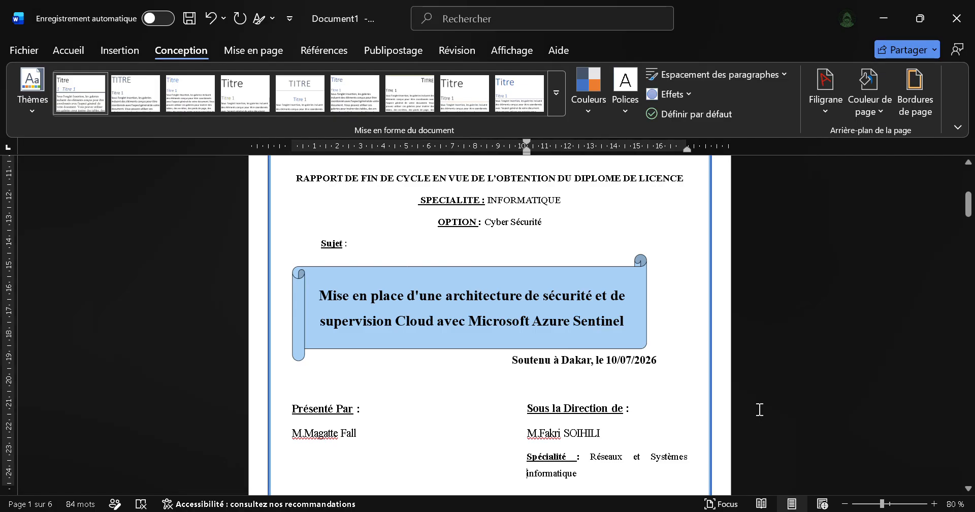
key(alt+Tab)
key(alt+Tab)
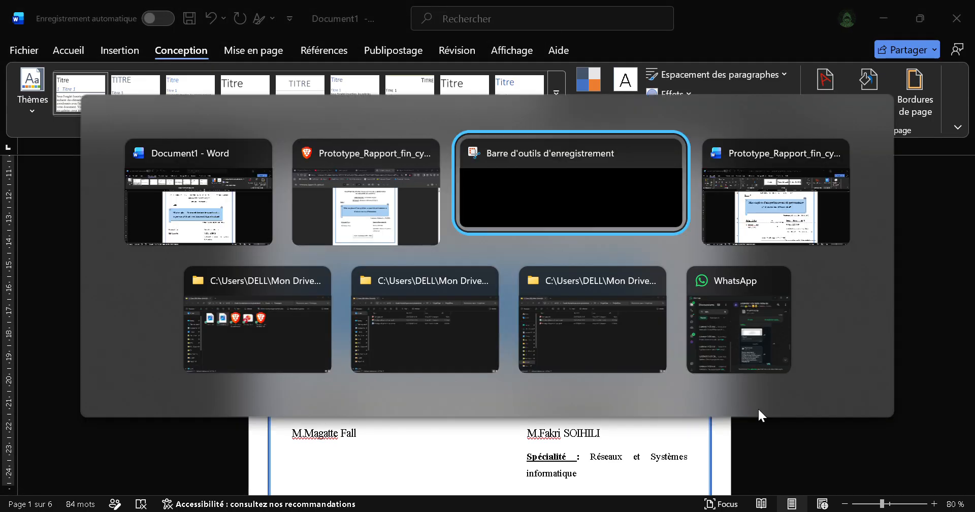
key(alt+shift+Tab)
key(alt+shift+Tab)
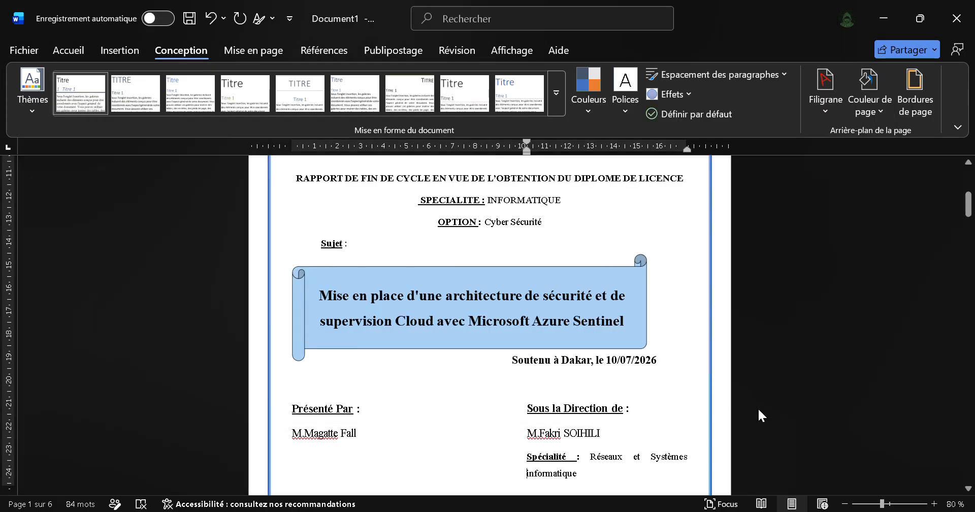
scroll(667, 358, up, 6)
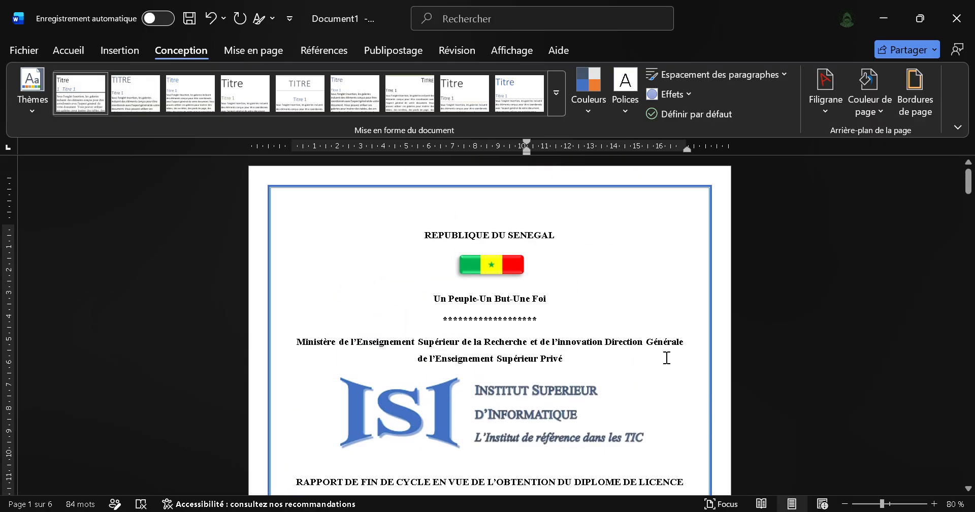
key(alt+Tab)
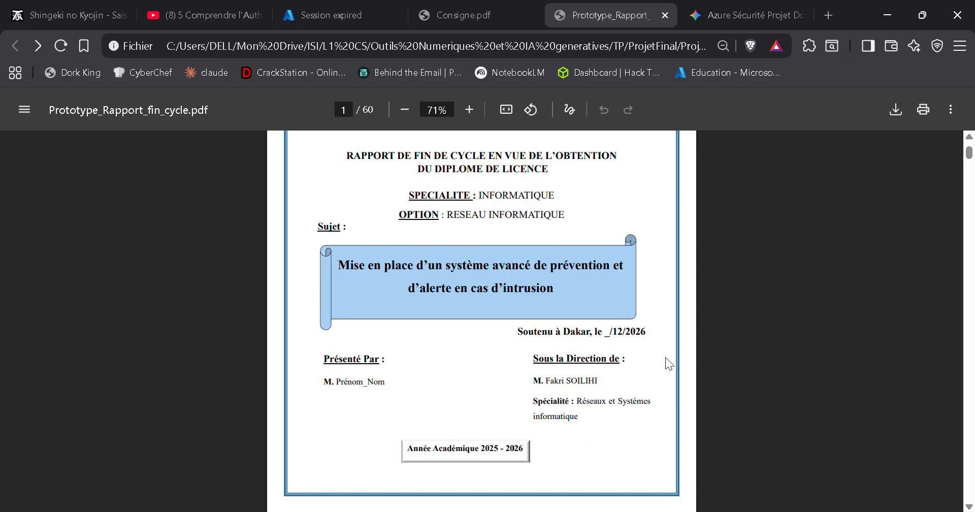
key(alt+Tab)
key(alt+shift+Tab)
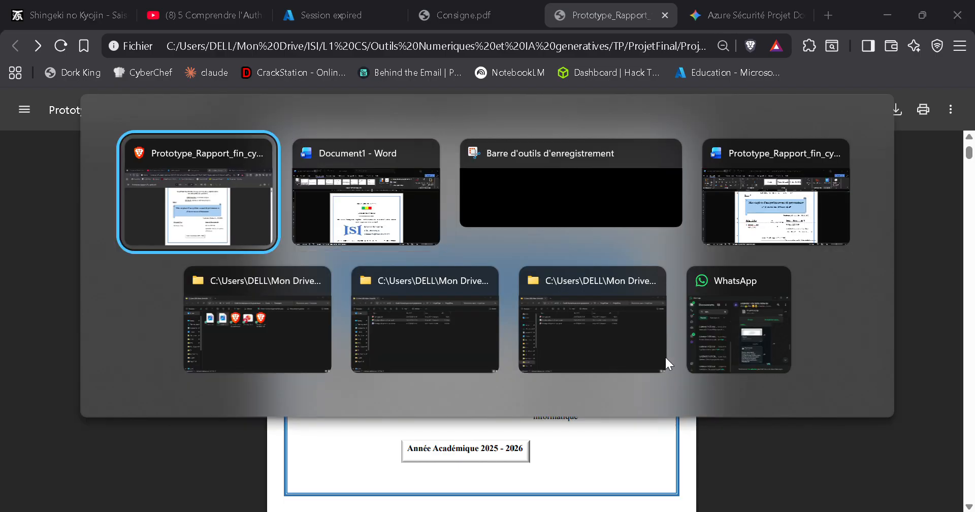
key(alt+Tab)
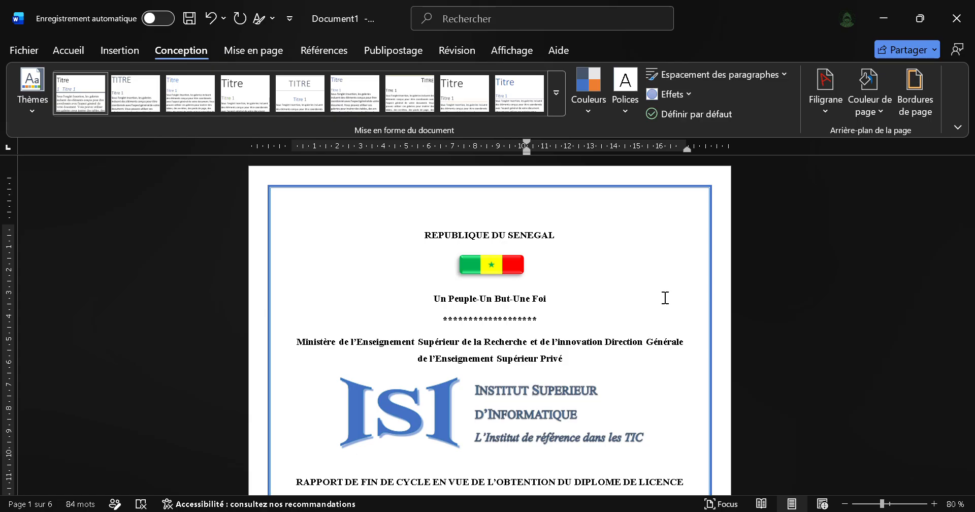
scroll(666, 298, down, 7)
scroll(665, 297, down, 4)
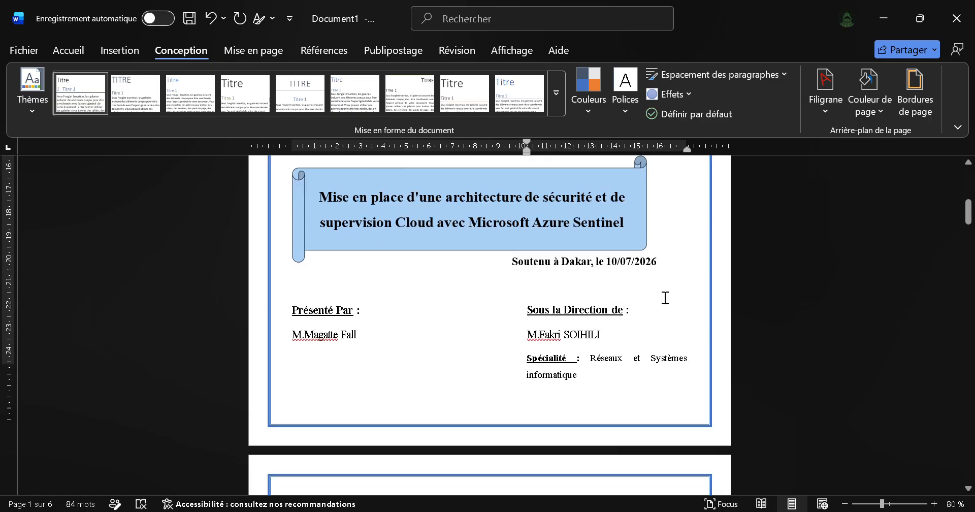
scroll(665, 297, up, 3)
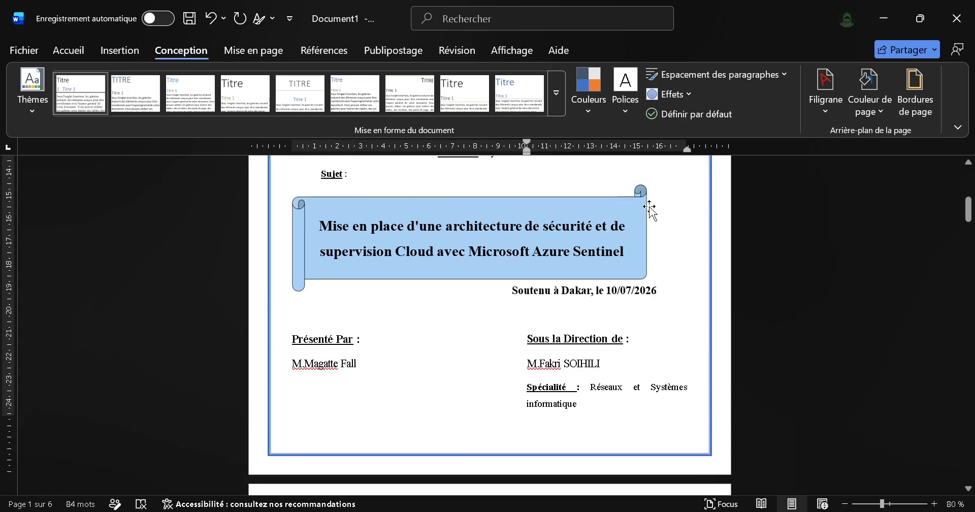